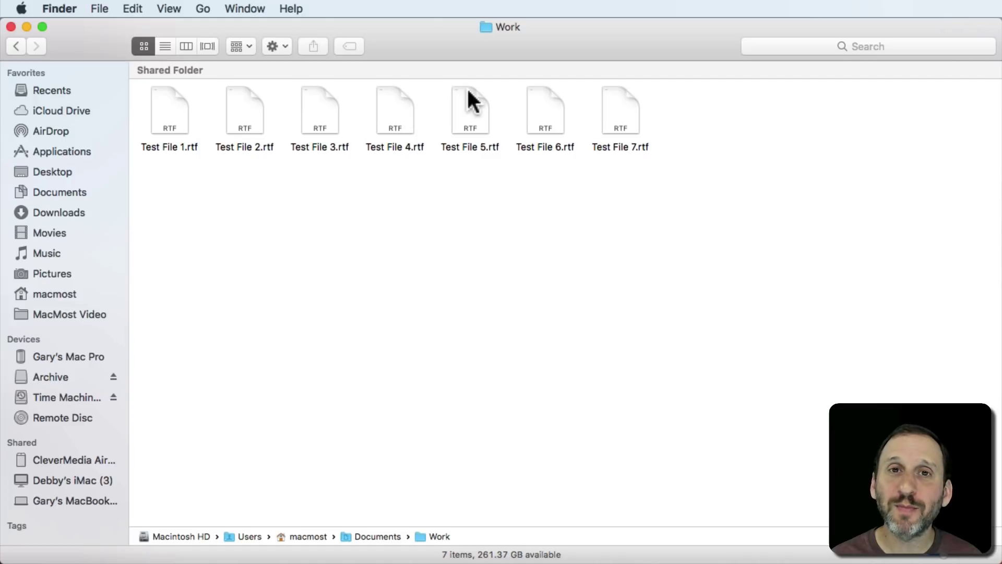
Step: Create two new folders in Work named Project A and Project B
{"action": "left_click", "coordinate": [98, 10]}
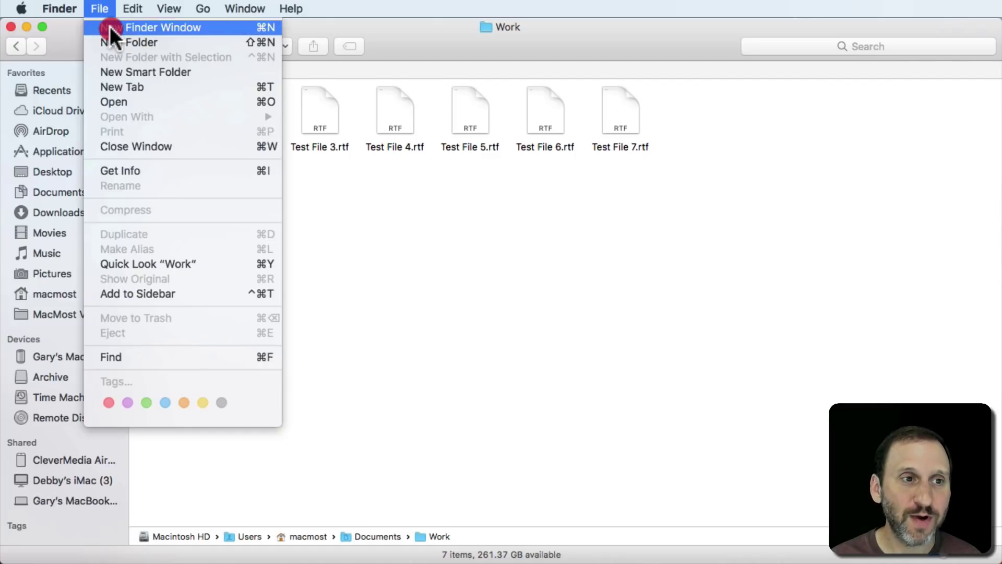
{"action": "left_click", "coordinate": [111, 40]}
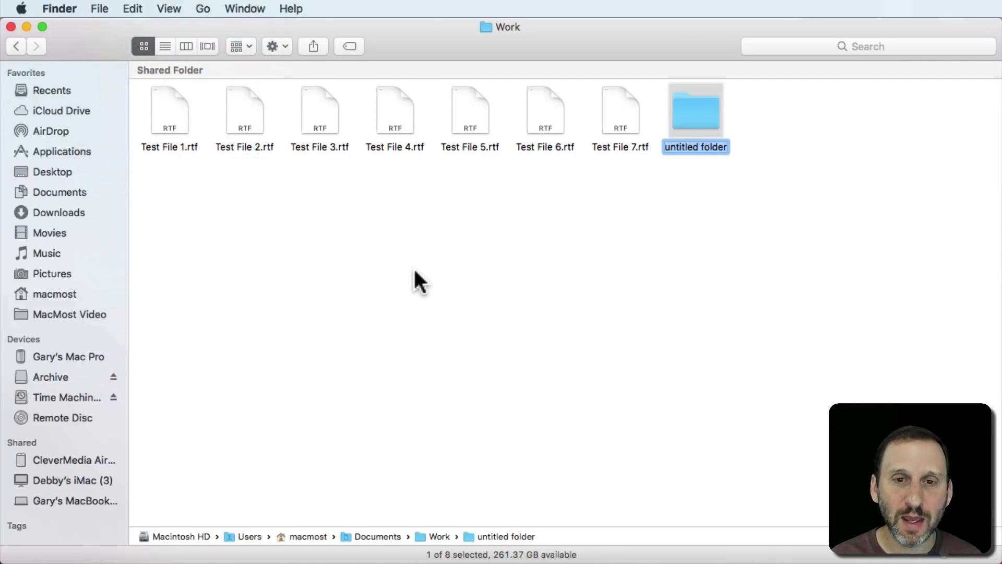
{"action": "type", "text": "Project A"}
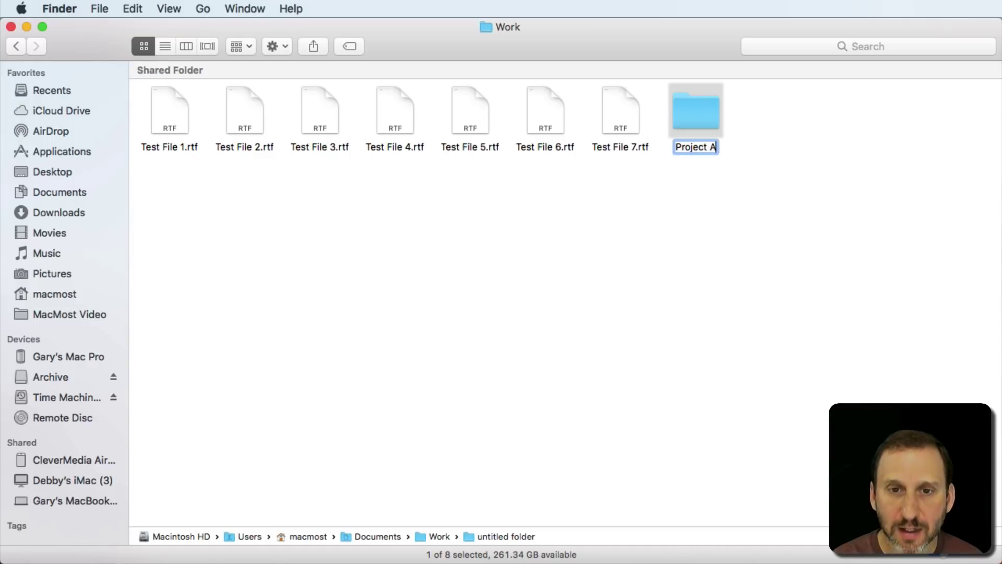
{"action": "key", "text": "Return"}
{"action": "left_click", "coordinate": [100, 9]}
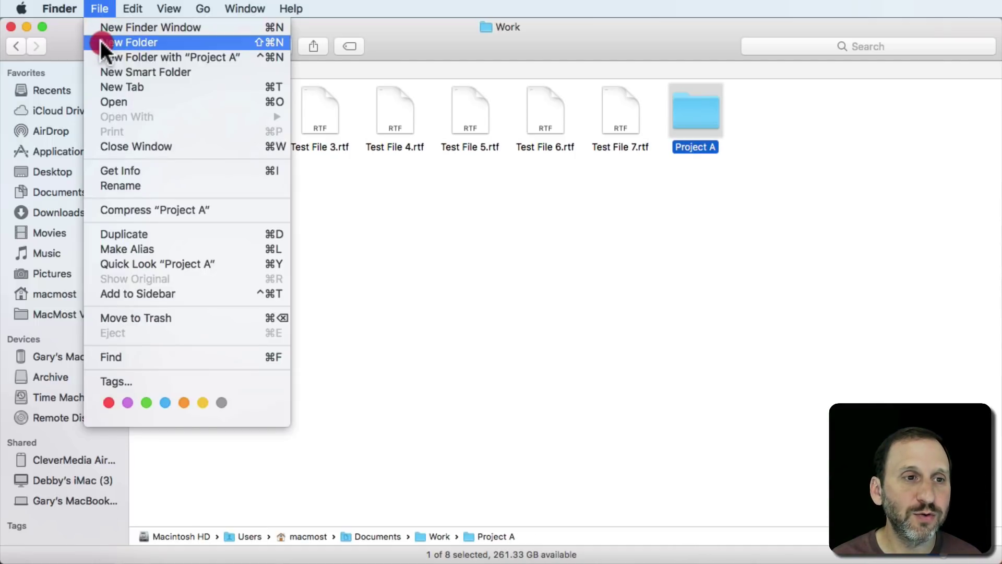
{"action": "left_click", "coordinate": [103, 43]}
{"action": "type", "text": "Proj"}
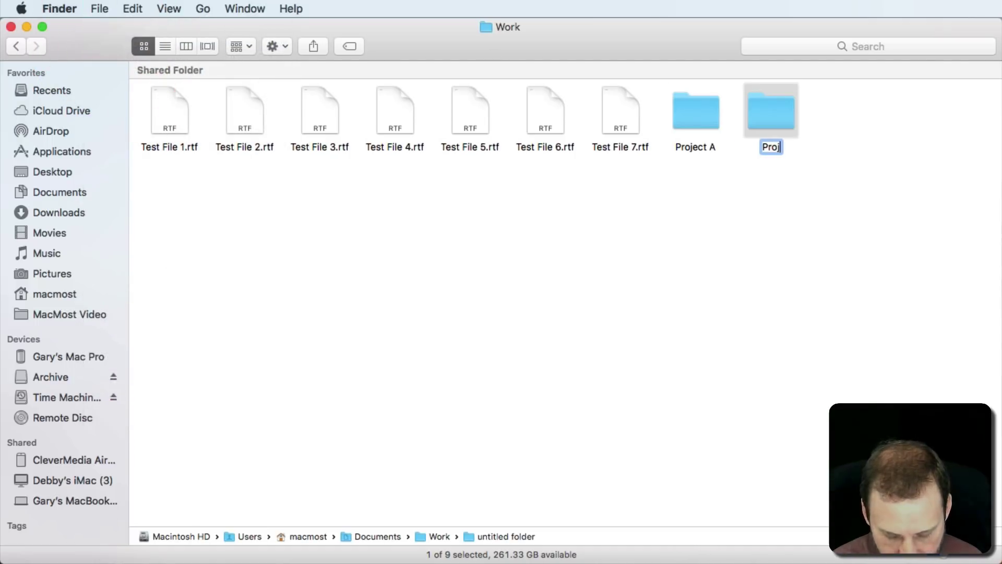
{"action": "type", "text": "ect B"}
{"action": "key", "text": "Return"}
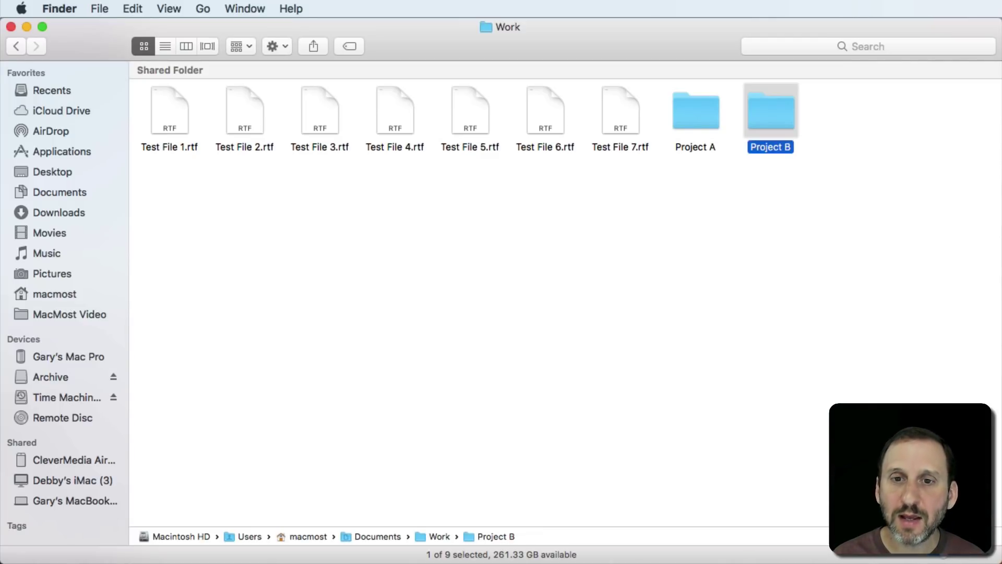
Step: Move Test Files 1–3 into Project A and Test Files 4–6 into Project B
{"action": "mouse_move", "coordinate": [157, 176]}
{"action": "left_mouse_down"}
{"action": "mouse_move", "coordinate": [322, 104]}
{"action": "mouse_move", "coordinate": [673, 134]}
{"action": "mouse_move", "coordinate": [687, 123]}
{"action": "left_mouse_up"}
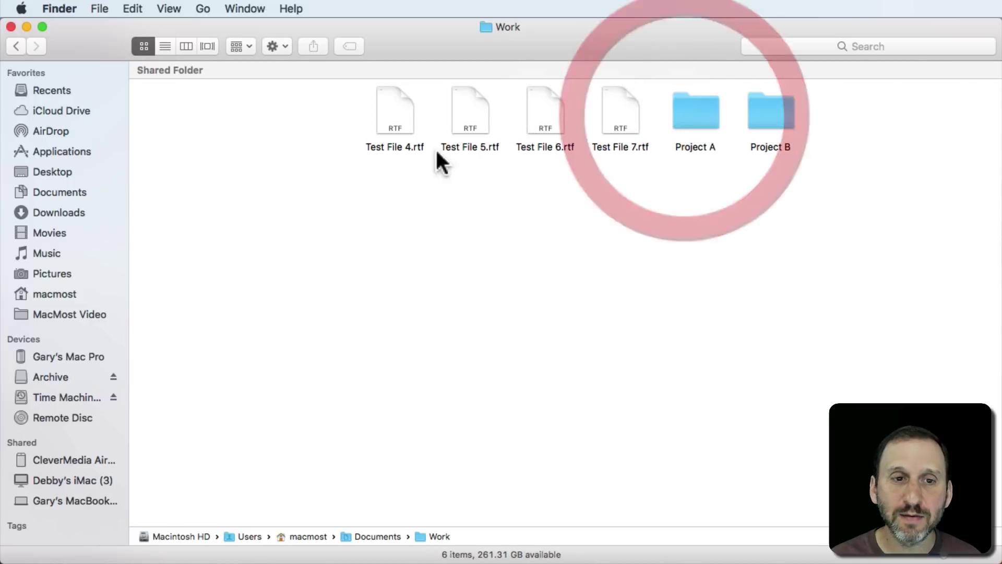
{"action": "left_click_drag", "start_coordinate": [367, 171], "coordinate": [524, 130]}
{"action": "left_click_drag", "start_coordinate": [555, 99], "coordinate": [765, 104]}
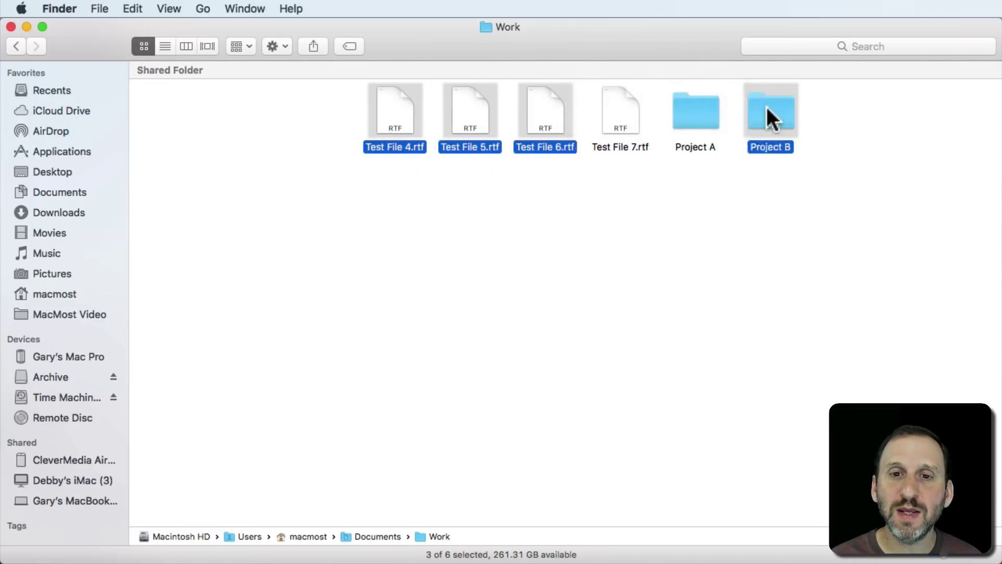
{"action": "left_click", "coordinate": [610, 108]}
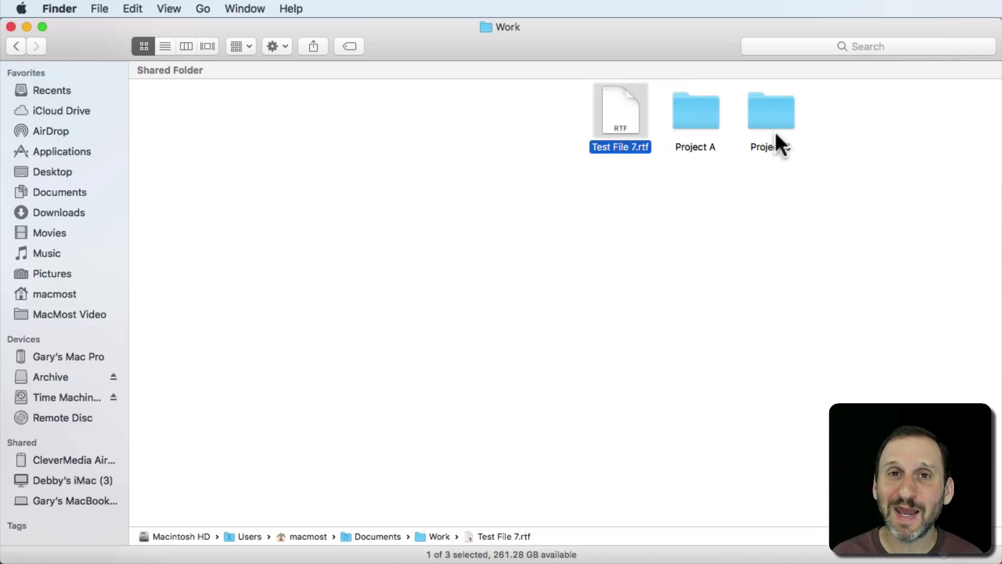
{"action": "left_click", "coordinate": [493, 121]}
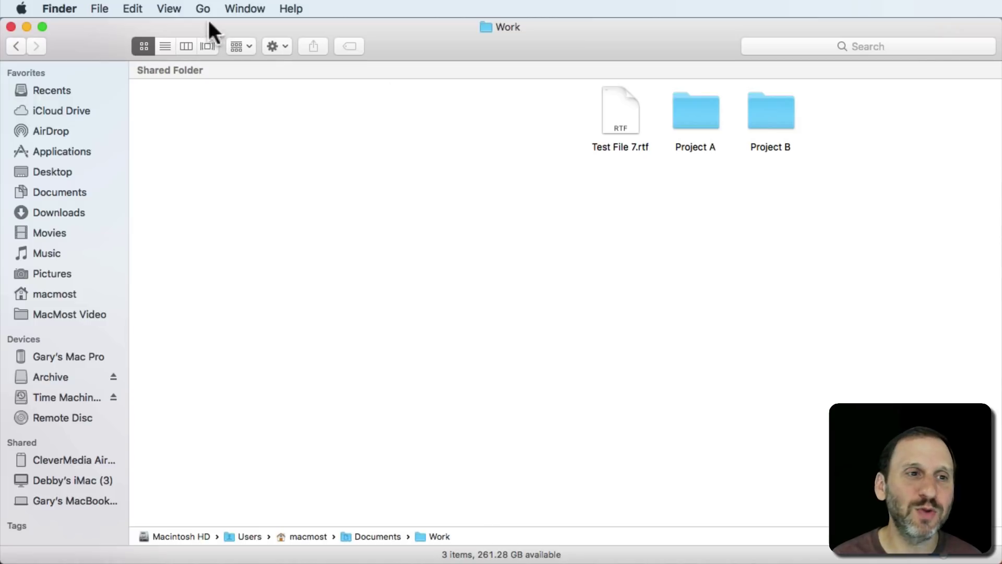
Step: Undo both moves so the seven test files return loose to the Work folder
{"action": "left_click", "coordinate": [132, 9]}
{"action": "left_click", "coordinate": [140, 23]}
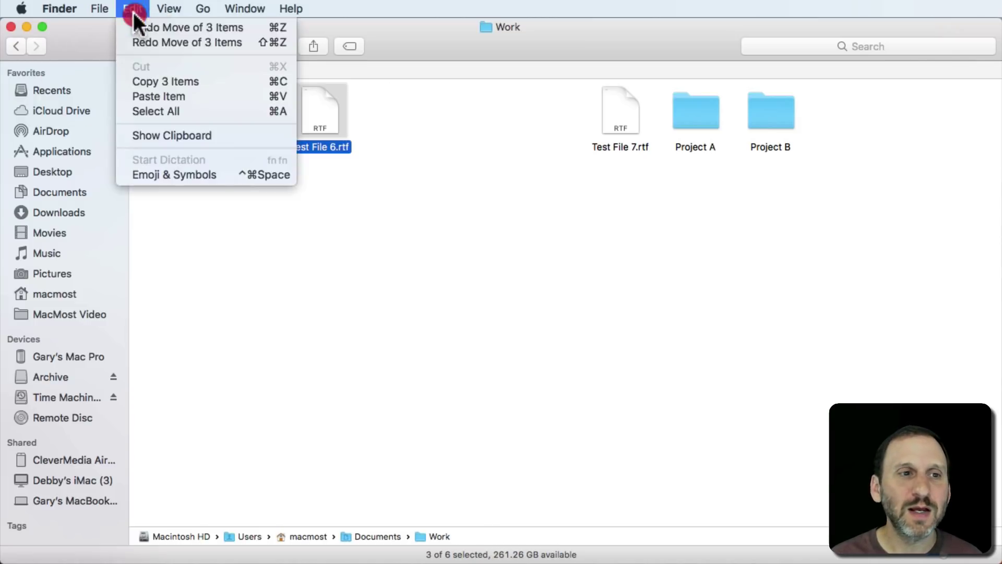
{"action": "left_click", "coordinate": [135, 23]}
{"action": "left_click", "coordinate": [265, 190]}
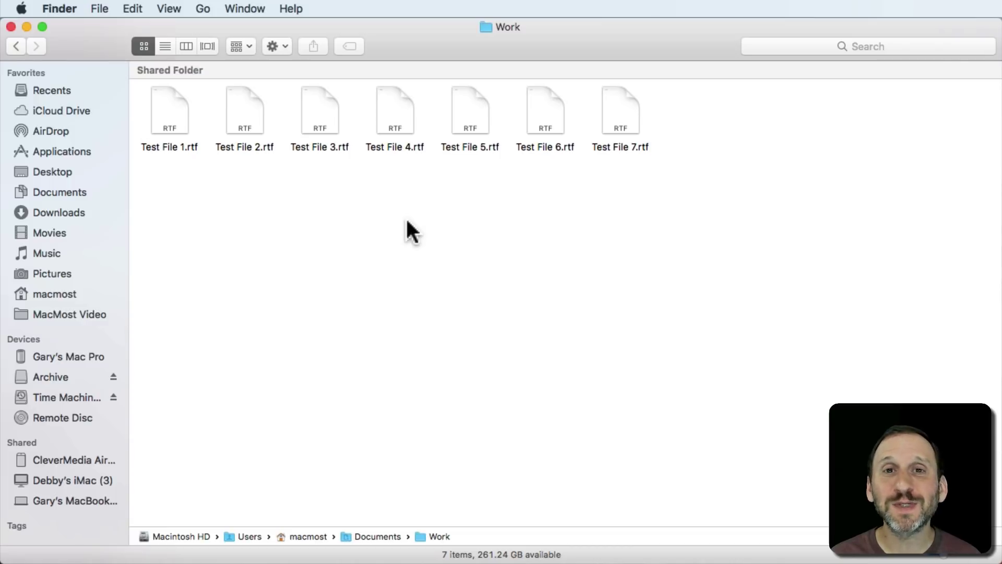
Step: Apply the Red tag to Test Files 1–3
{"action": "left_click_drag", "start_coordinate": [187, 169], "coordinate": [322, 118]}
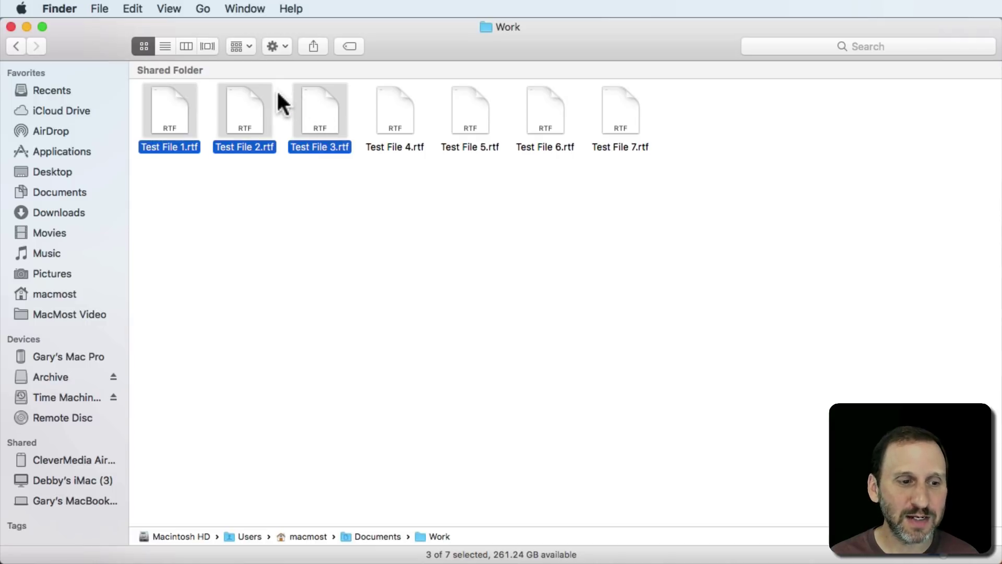
{"action": "left_click", "coordinate": [349, 45]}
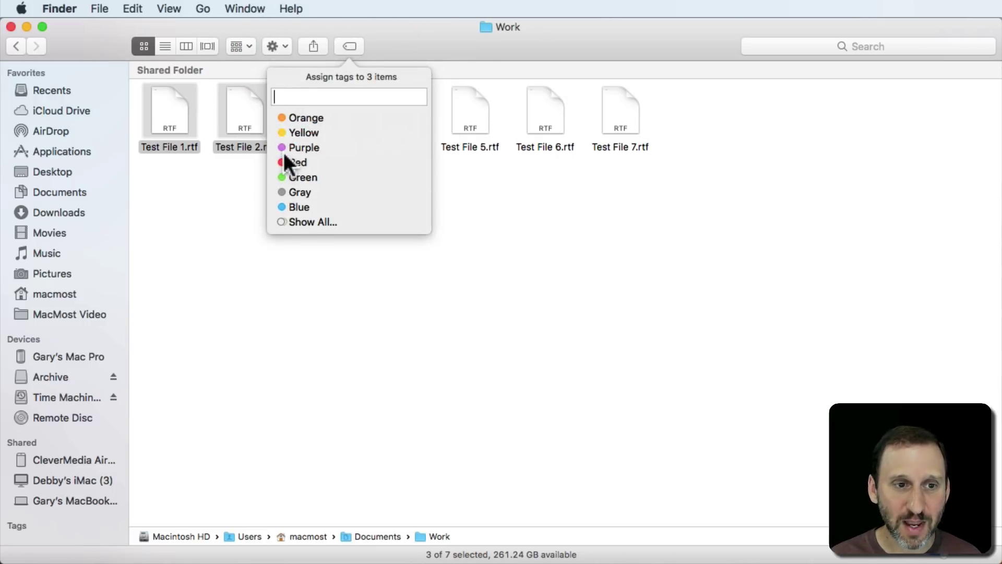
{"action": "left_click", "coordinate": [284, 161]}
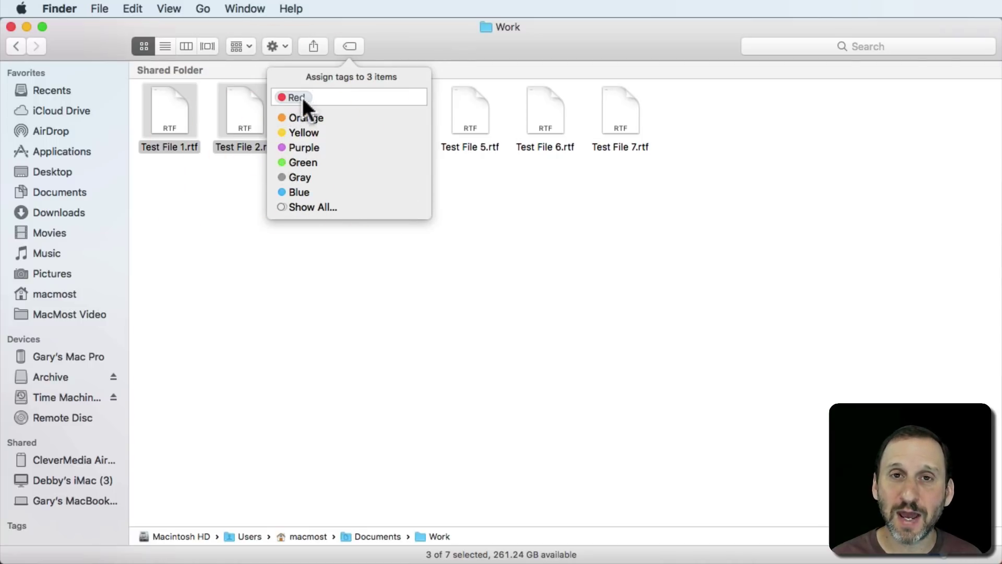
{"action": "key", "text": "Return"}
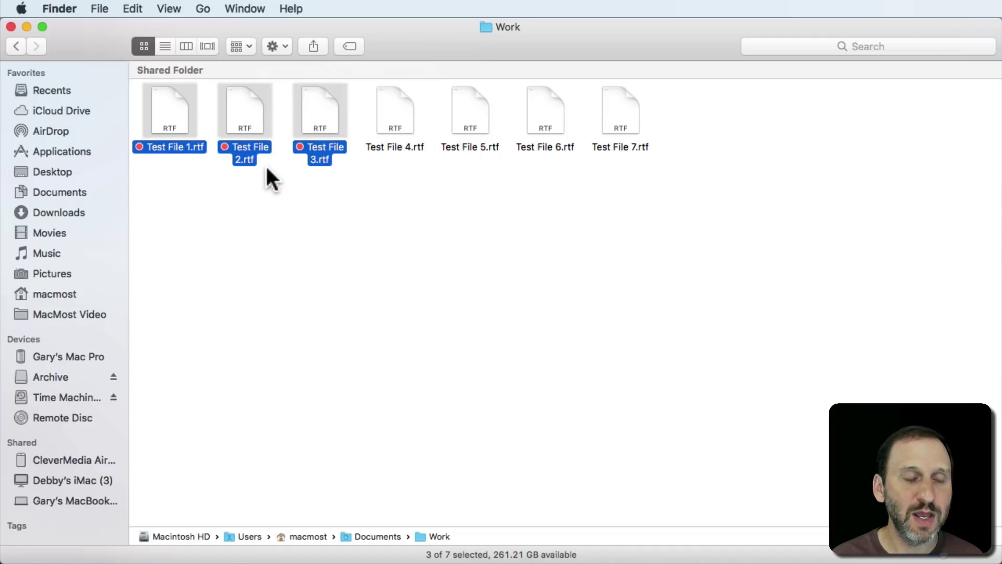
Step: Apply the Green tag to Test Files 4–6
{"action": "left_click_drag", "start_coordinate": [392, 192], "coordinate": [558, 109]}
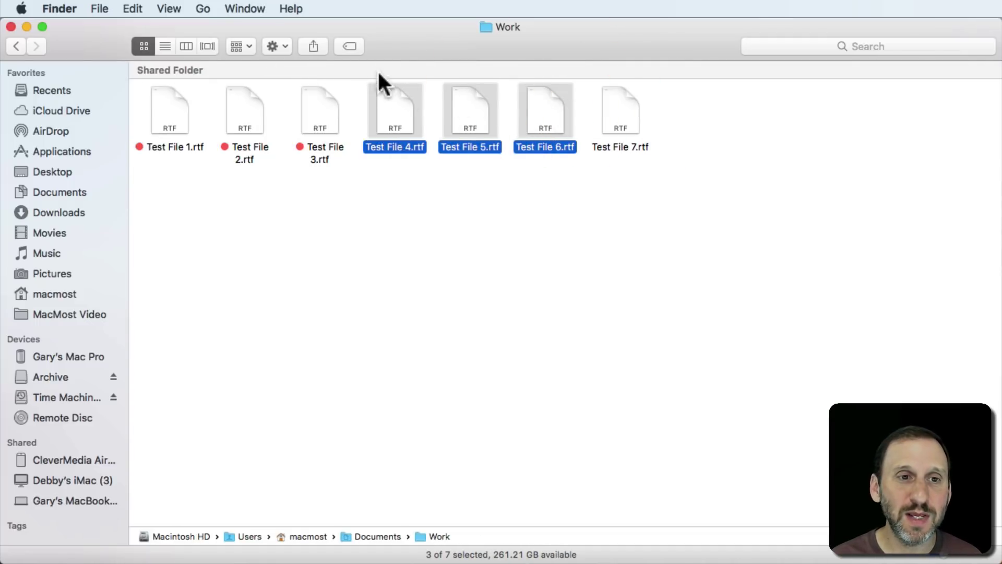
{"action": "left_click", "coordinate": [350, 45]}
{"action": "left_click", "coordinate": [296, 176]}
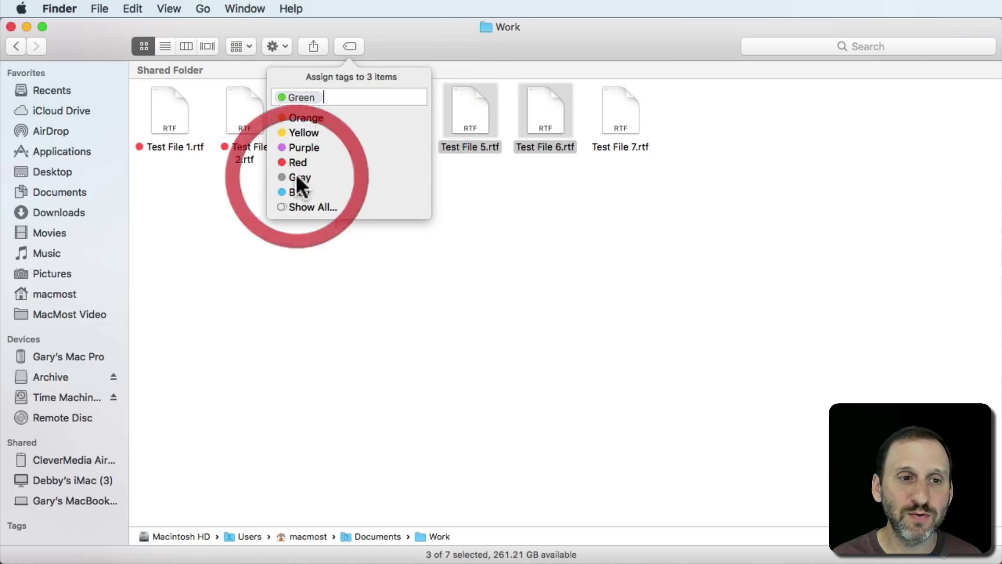
{"action": "key", "text": "Return"}
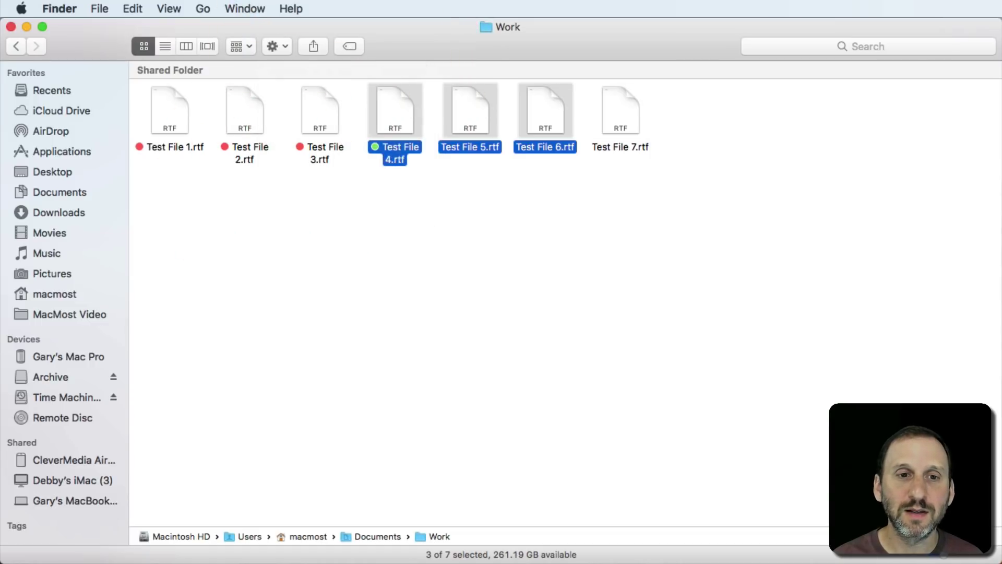
{"action": "left_click", "coordinate": [506, 222]}
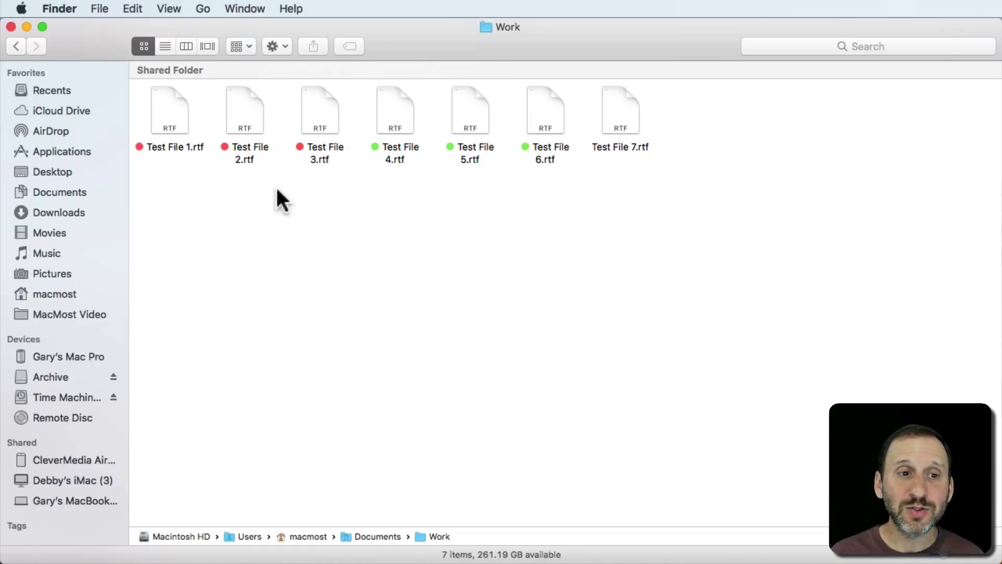
Step: Apply both the Red and Green tags to Test File 7.rtf
{"action": "left_click", "coordinate": [614, 125]}
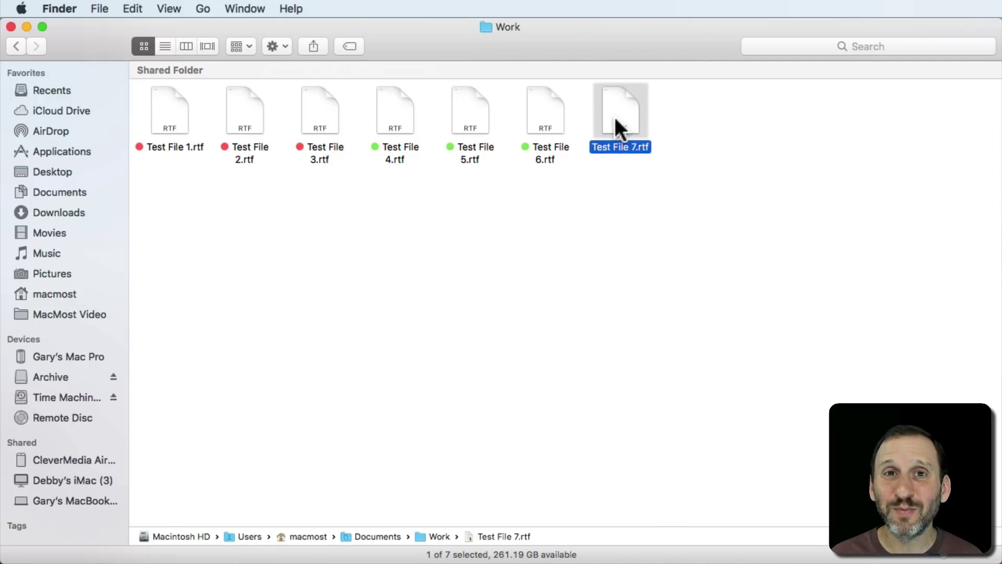
{"action": "left_click", "coordinate": [351, 46]}
{"action": "left_click", "coordinate": [292, 159]}
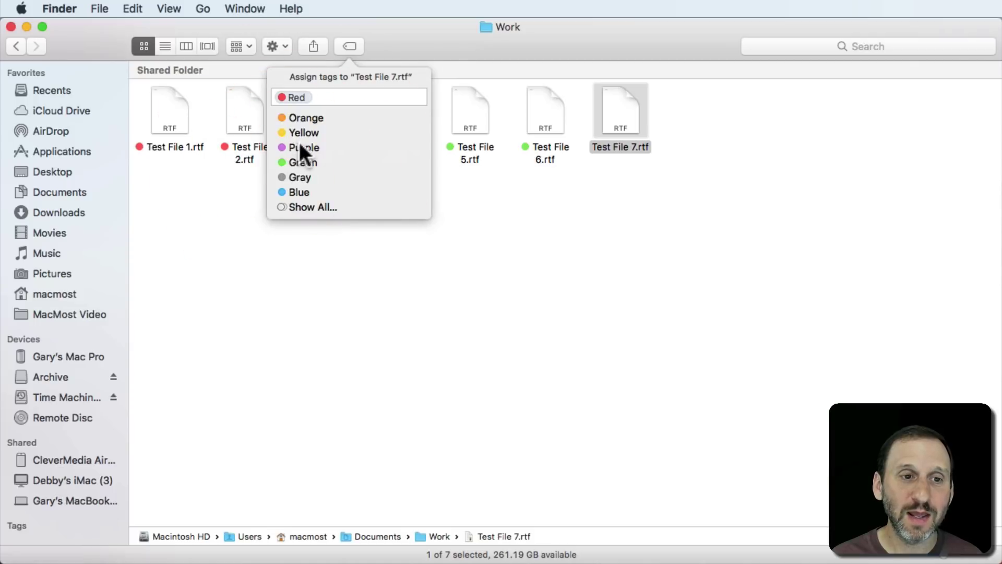
{"action": "left_click", "coordinate": [301, 160]}
{"action": "key", "text": "Return"}
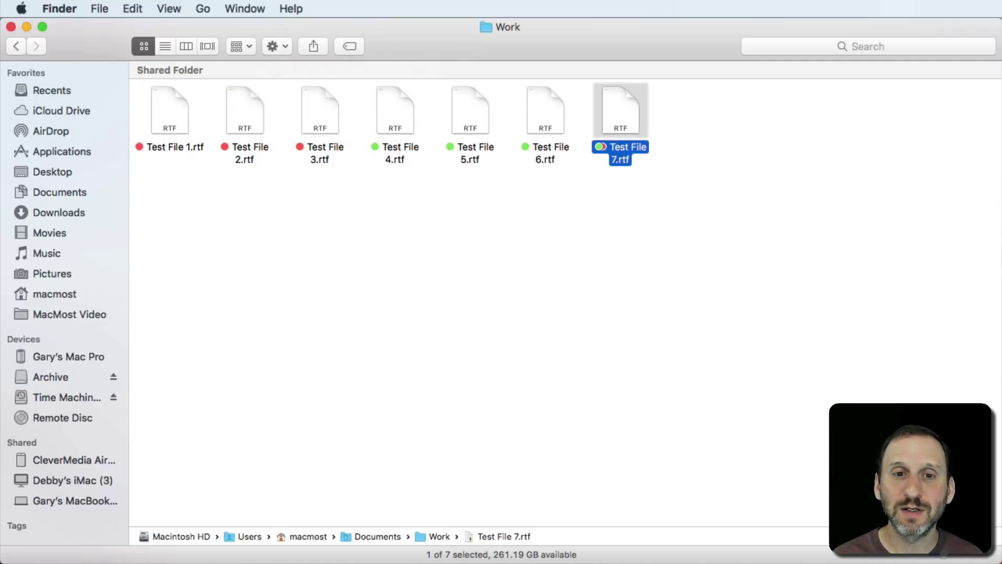
{"action": "left_click", "coordinate": [383, 235]}
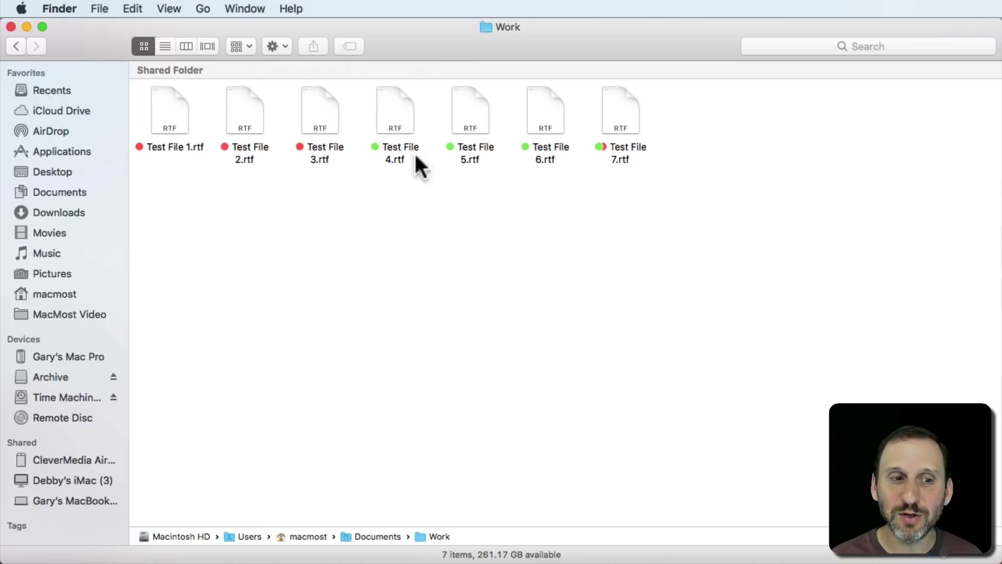
{"action": "scroll", "coordinate": [51, 465], "scroll_direction": "down", "scroll_amount": 1}
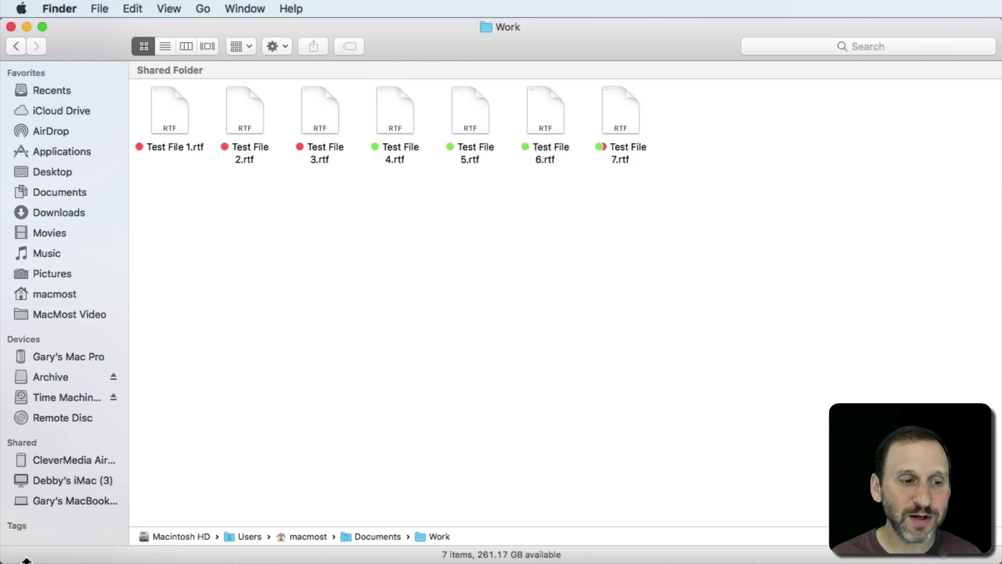
Step: View the Red-tagged files from the sidebar, then the four Green-tagged files
{"action": "left_click", "coordinate": [107, 526]}
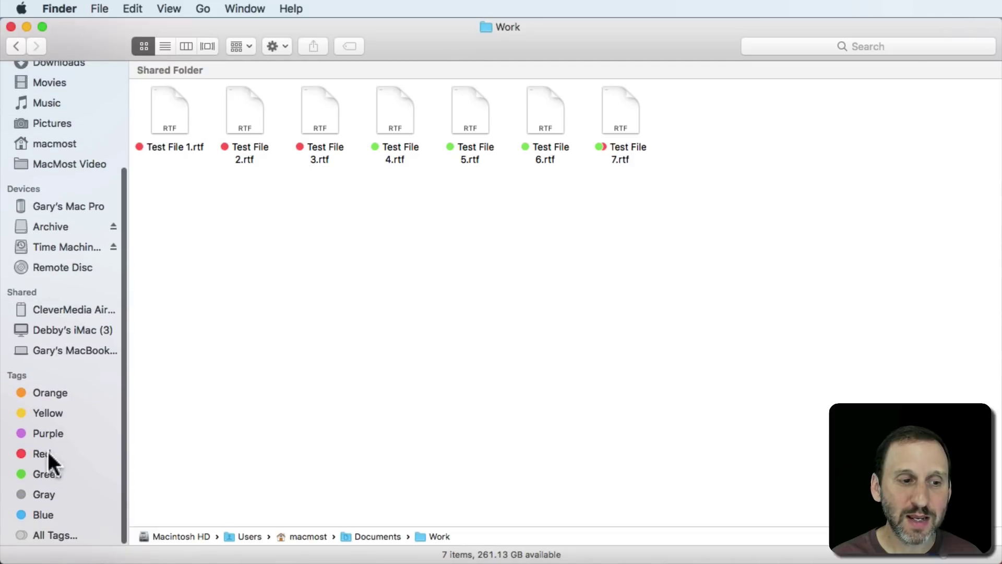
{"action": "left_click", "coordinate": [41, 454]}
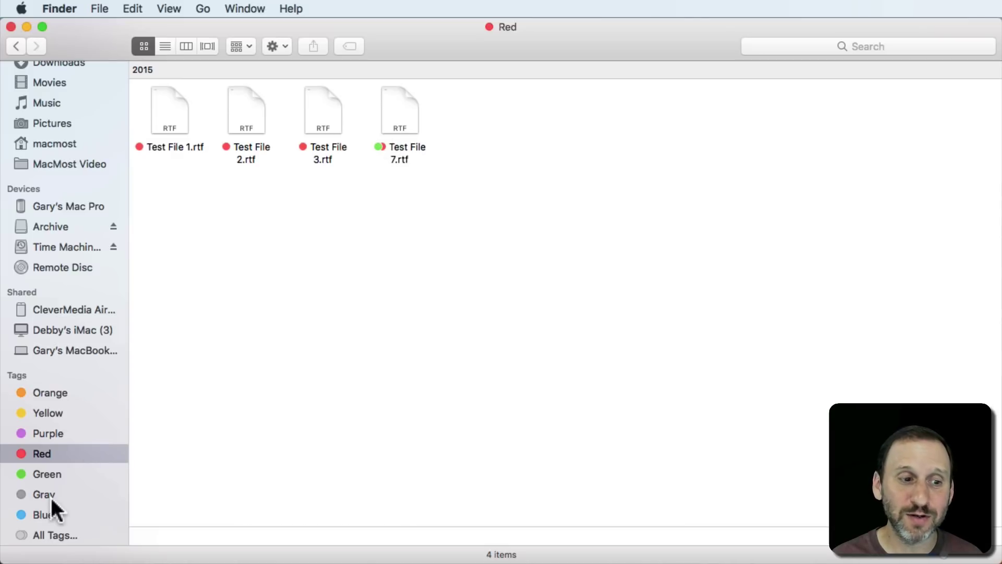
{"action": "left_click", "coordinate": [45, 475]}
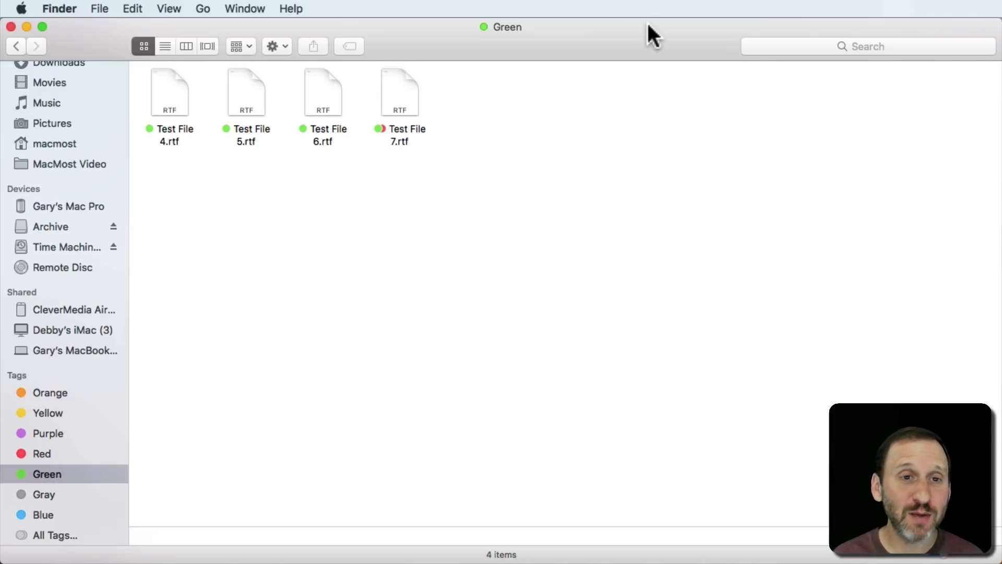
Step: In Finder Preferences Tags, rename the Green tag to Project B
{"action": "left_click", "coordinate": [79, 8]}
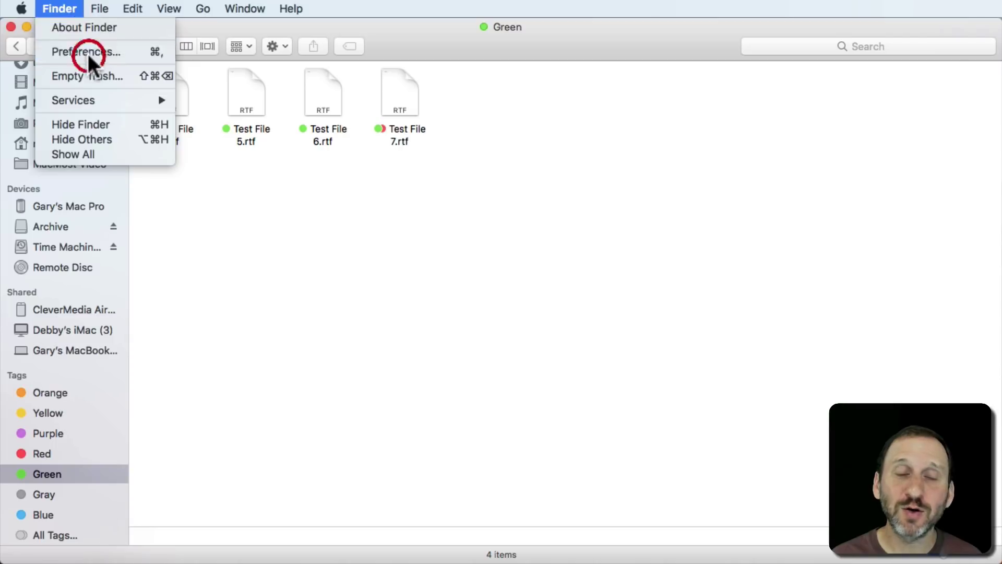
{"action": "left_click", "coordinate": [87, 51]}
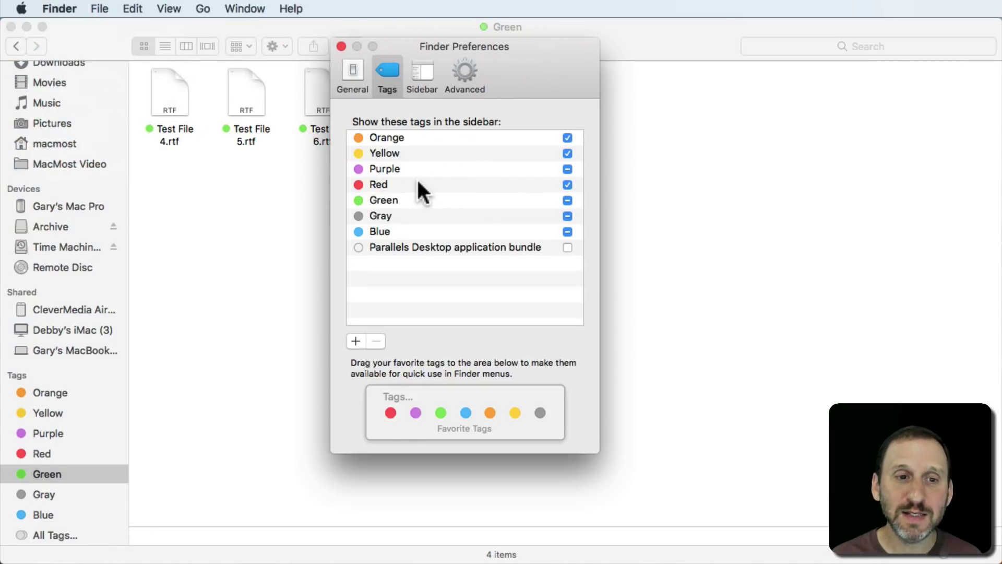
{"action": "left_click", "coordinate": [393, 201]}
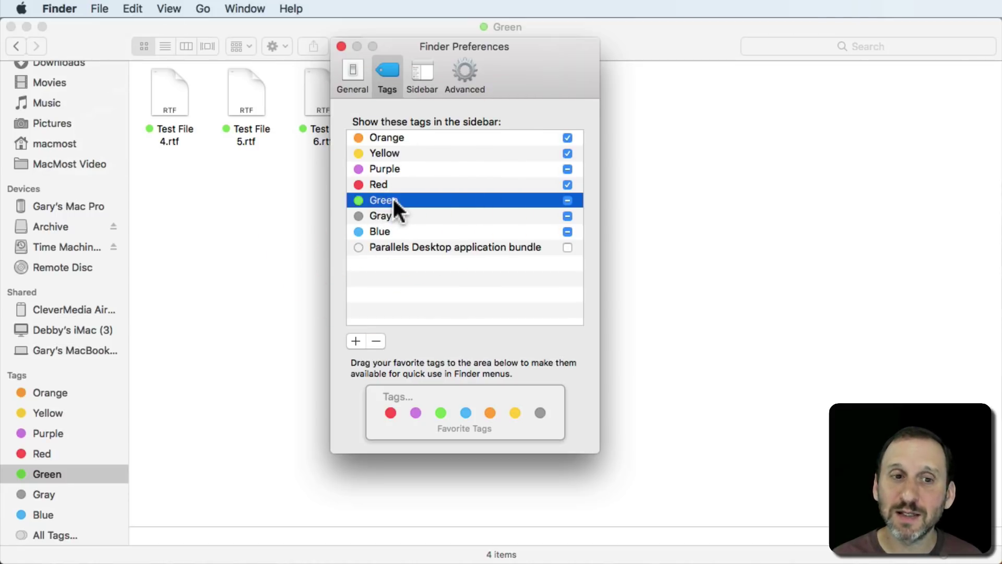
{"action": "left_click", "coordinate": [393, 201]}
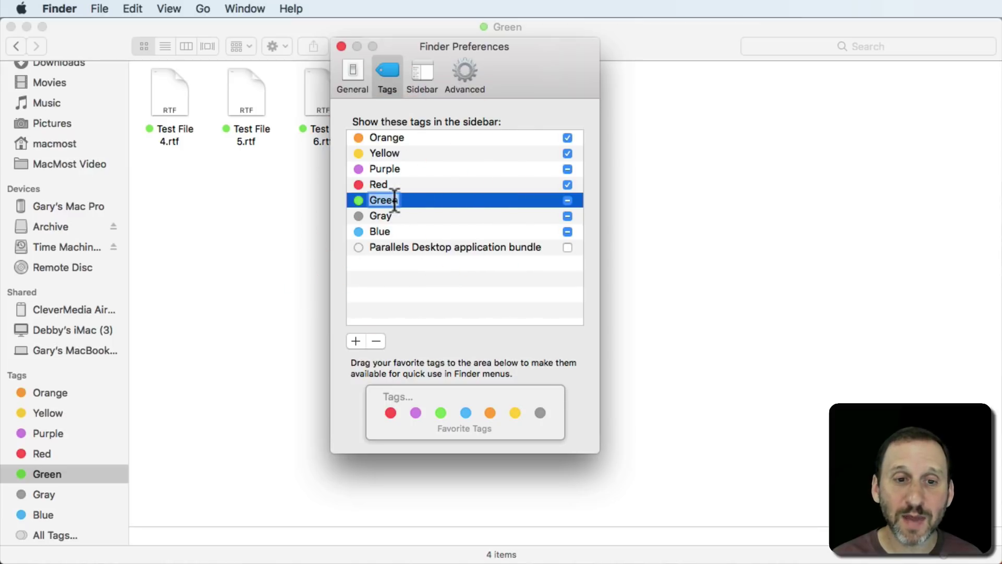
{"action": "type", "text": "Proje"}
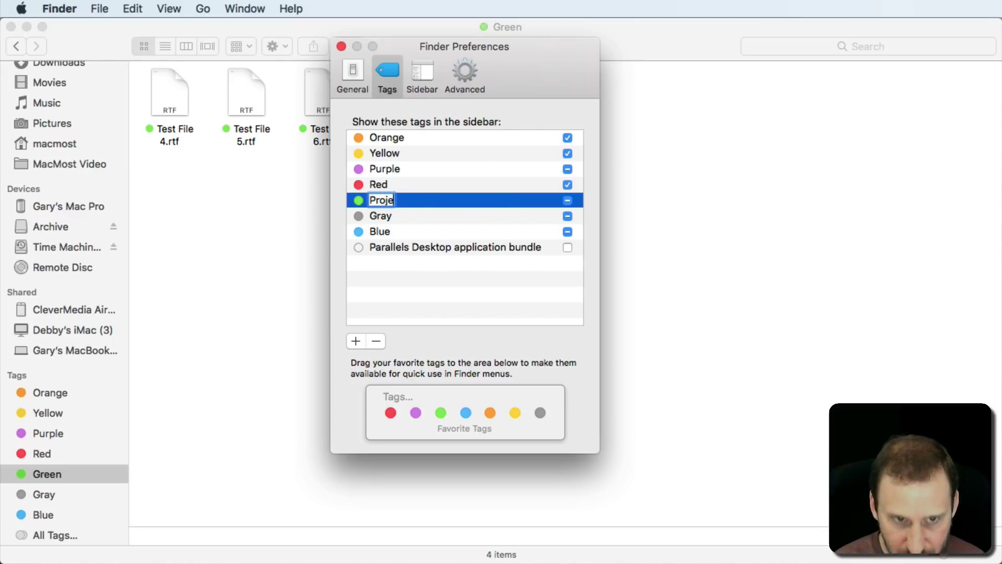
{"action": "type", "text": "ct B"}
{"action": "key", "text": "Return"}
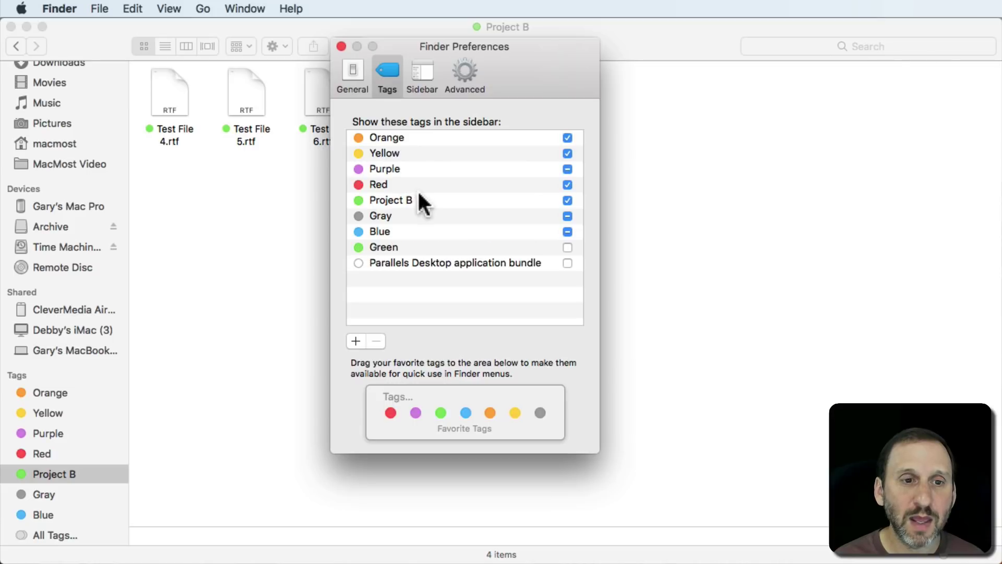
Step: Rename the Red tag to Project A
{"action": "left_click", "coordinate": [385, 184]}
{"action": "left_click", "coordinate": [384, 185]}
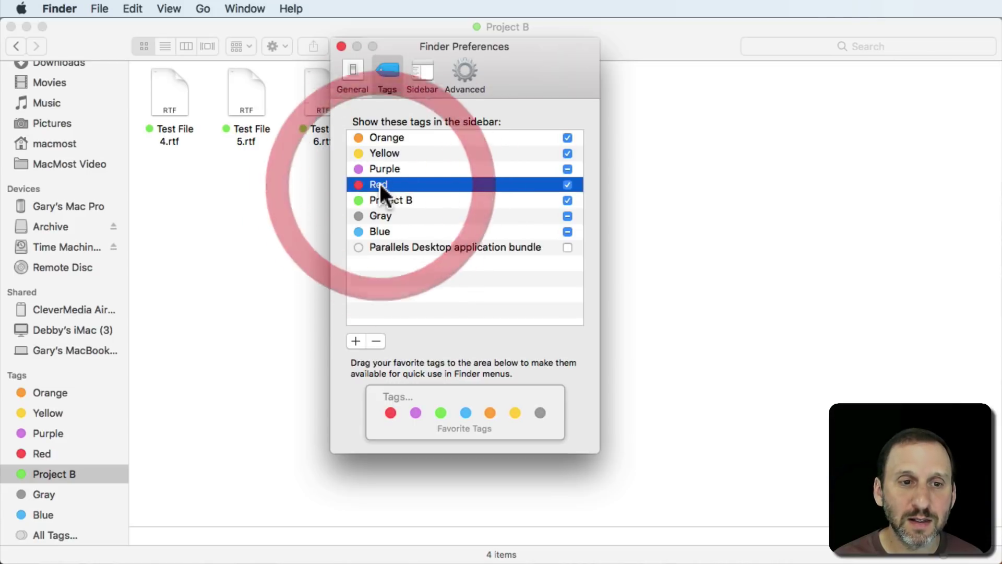
{"action": "type", "text": "Project A"}
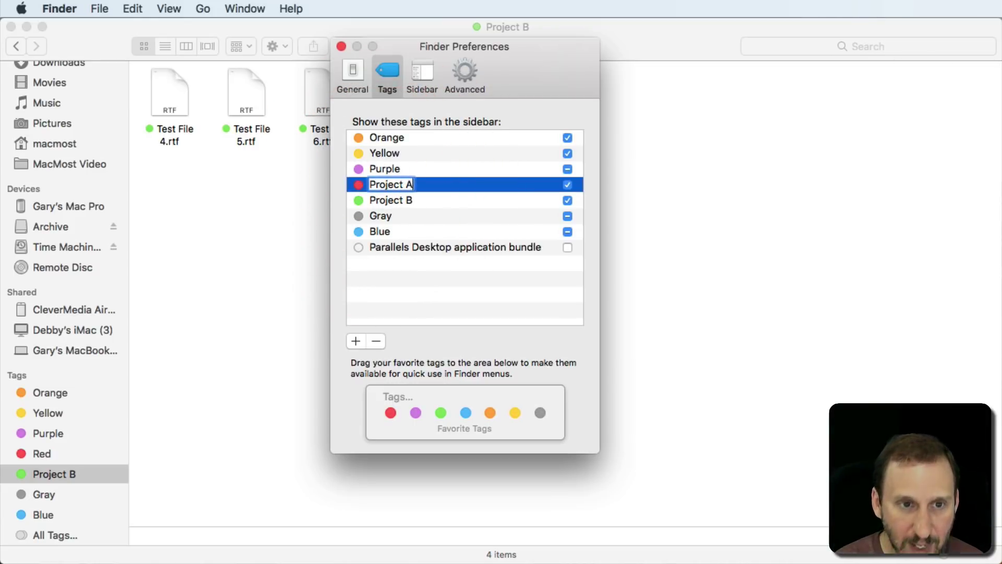
{"action": "key", "text": "Return"}
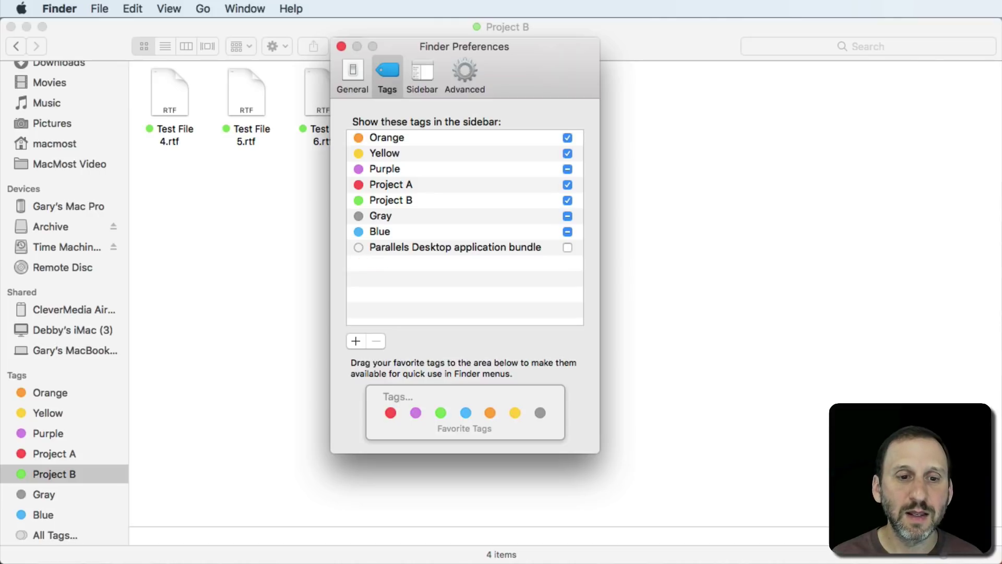
Step: Close Preferences and view Project B then Project A files from the sidebar
{"action": "left_click", "coordinate": [343, 48]}
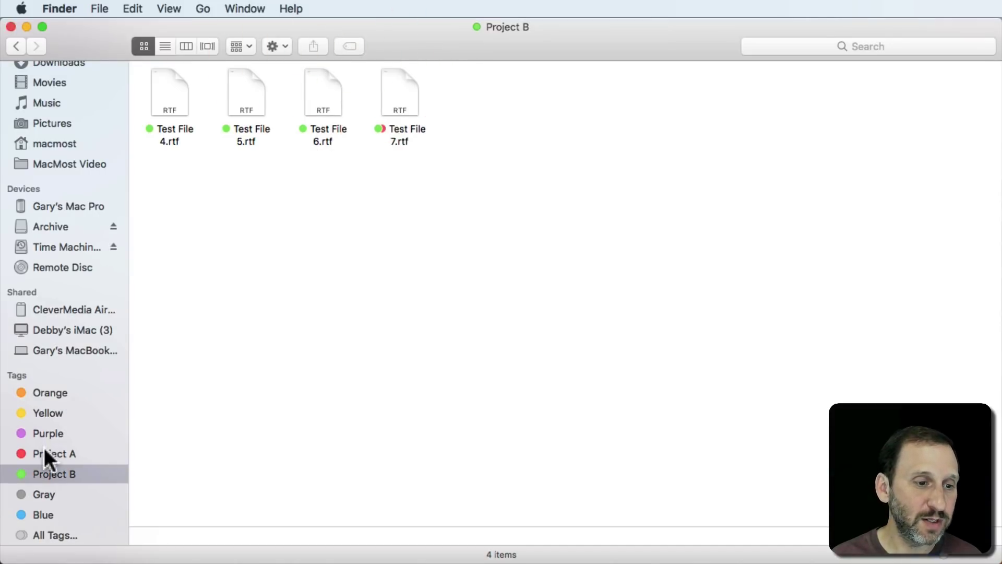
{"action": "left_click", "coordinate": [45, 453]}
{"action": "left_click", "coordinate": [47, 469]}
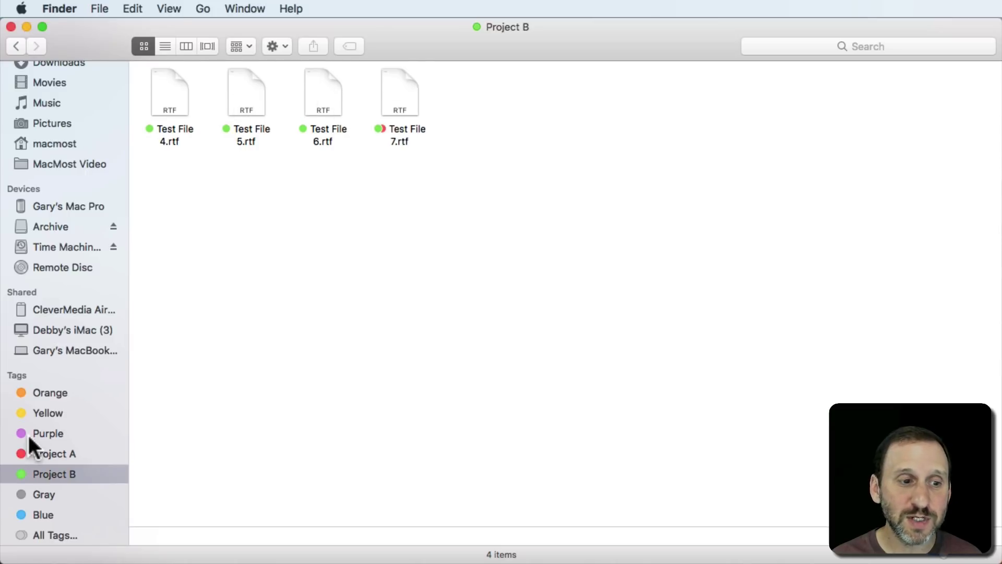
{"action": "left_click", "coordinate": [32, 455]}
{"action": "left_click", "coordinate": [62, 8]}
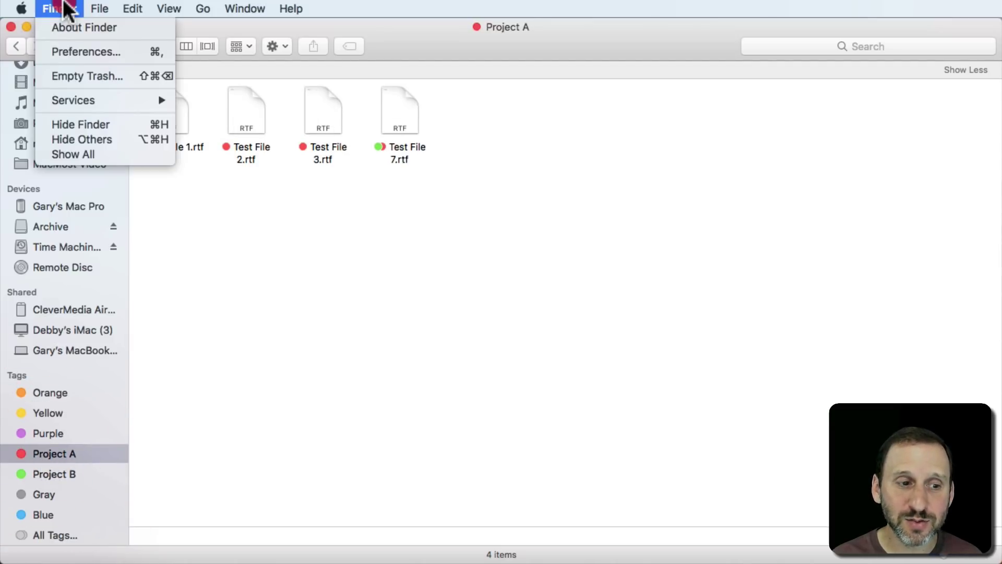
Step: Reopen Tags preferences and inspect Project A's colour choices without changing them
{"action": "left_click", "coordinate": [76, 52]}
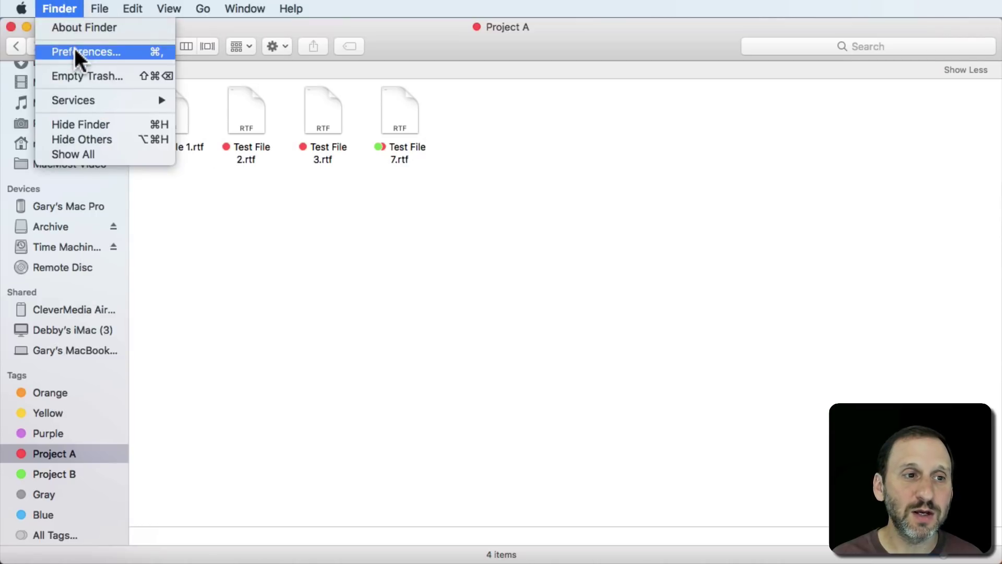
{"action": "left_click", "coordinate": [76, 52]}
{"action": "left_click", "coordinate": [360, 185]}
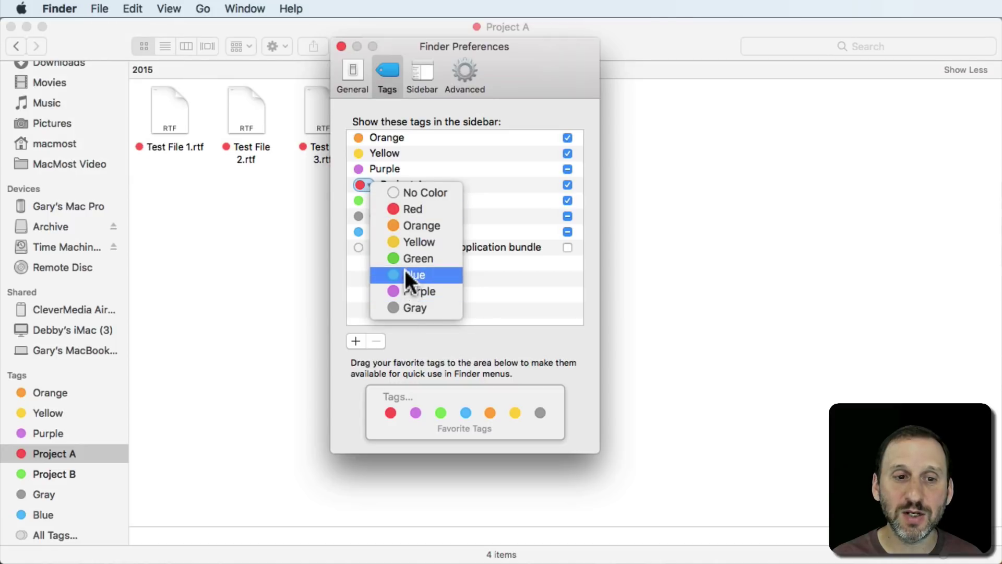
{"action": "left_click", "coordinate": [357, 191]}
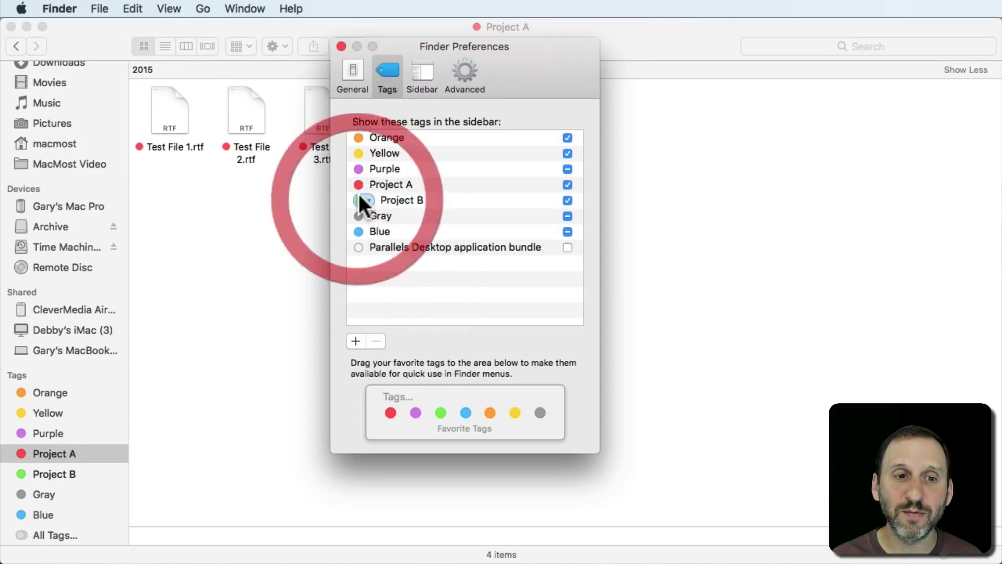
{"action": "left_click", "coordinate": [367, 185]}
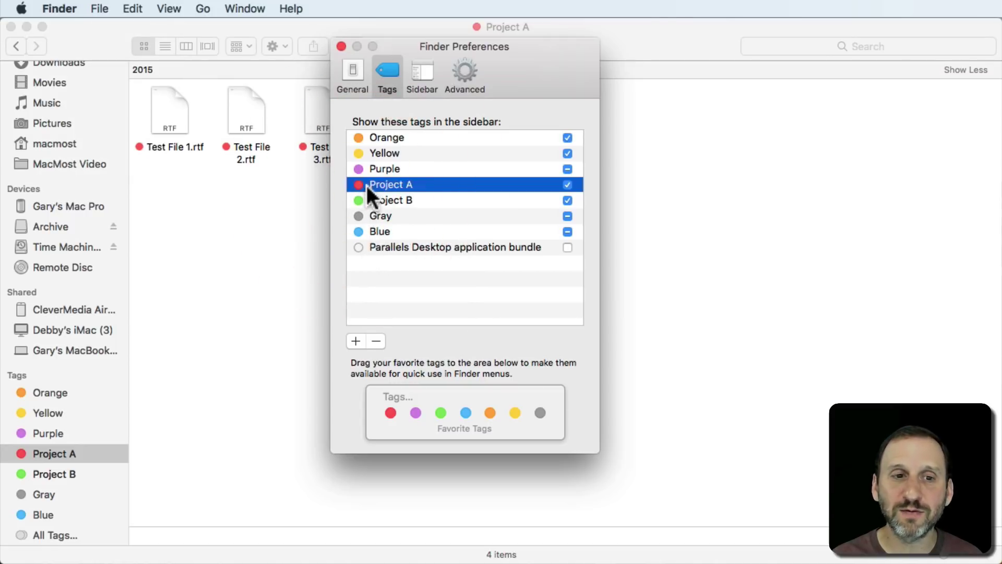
Step: Set the Project B tag's colour to Red and close Preferences
{"action": "left_click", "coordinate": [366, 198]}
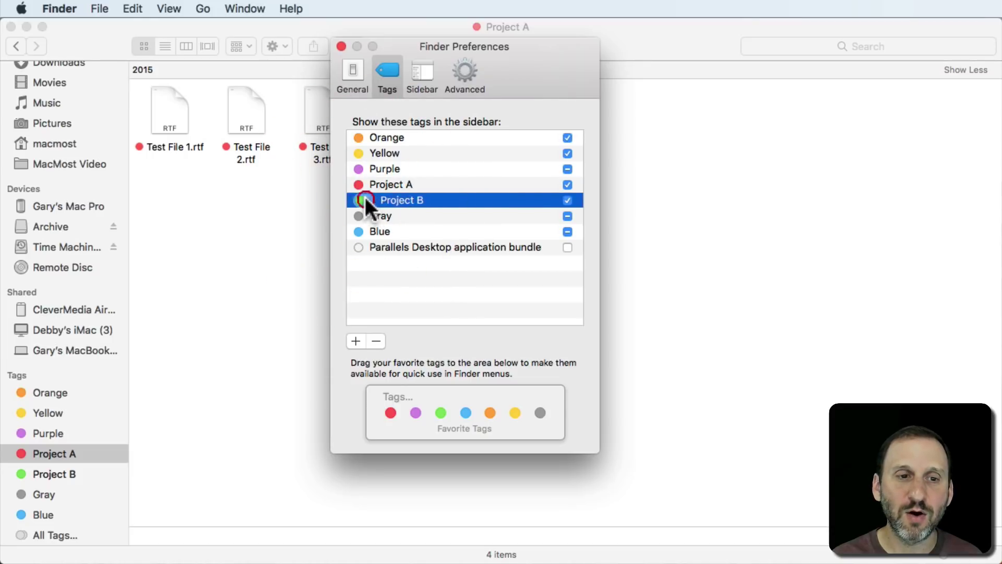
{"action": "left_click", "coordinate": [367, 199]}
{"action": "left_click", "coordinate": [361, 202]}
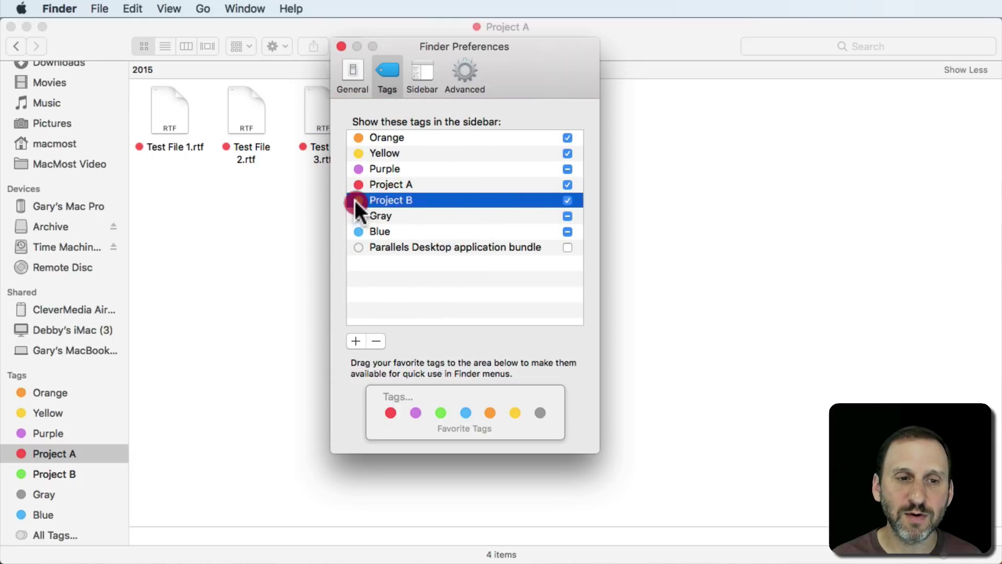
{"action": "left_click", "coordinate": [356, 200]}
{"action": "mouse_move", "coordinate": [358, 184]}
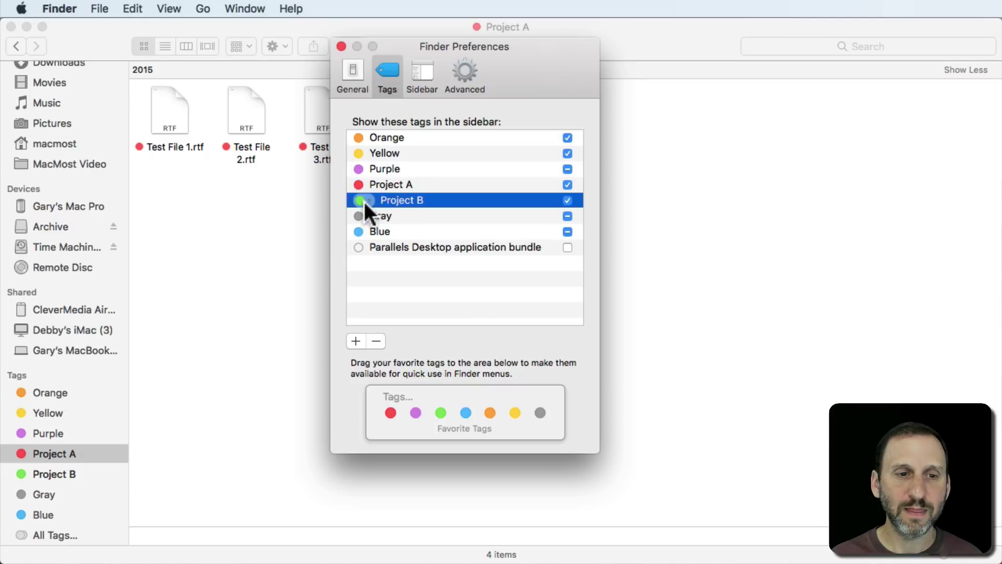
{"action": "left_click", "coordinate": [364, 200]}
{"action": "left_click", "coordinate": [386, 223]}
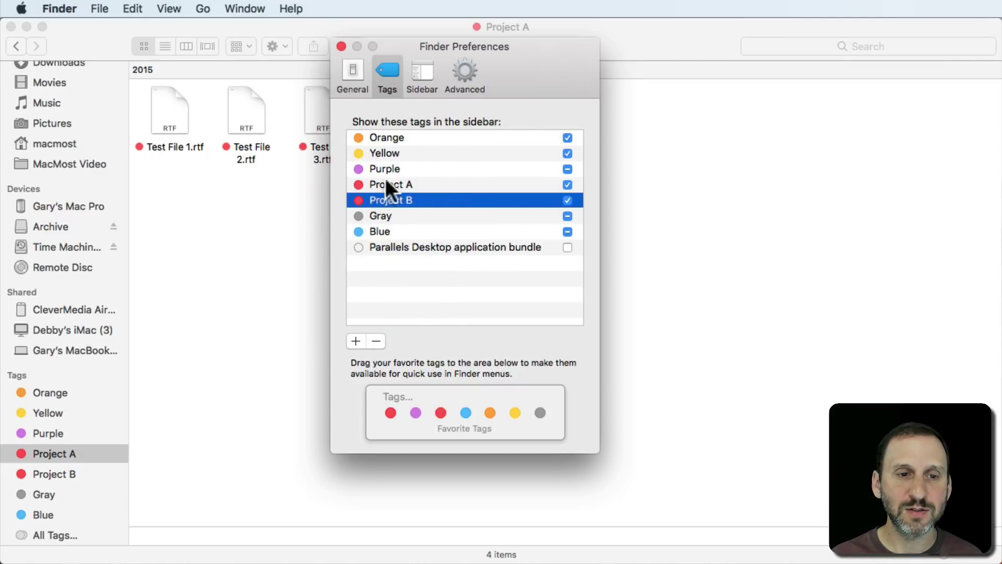
{"action": "left_click", "coordinate": [342, 46]}
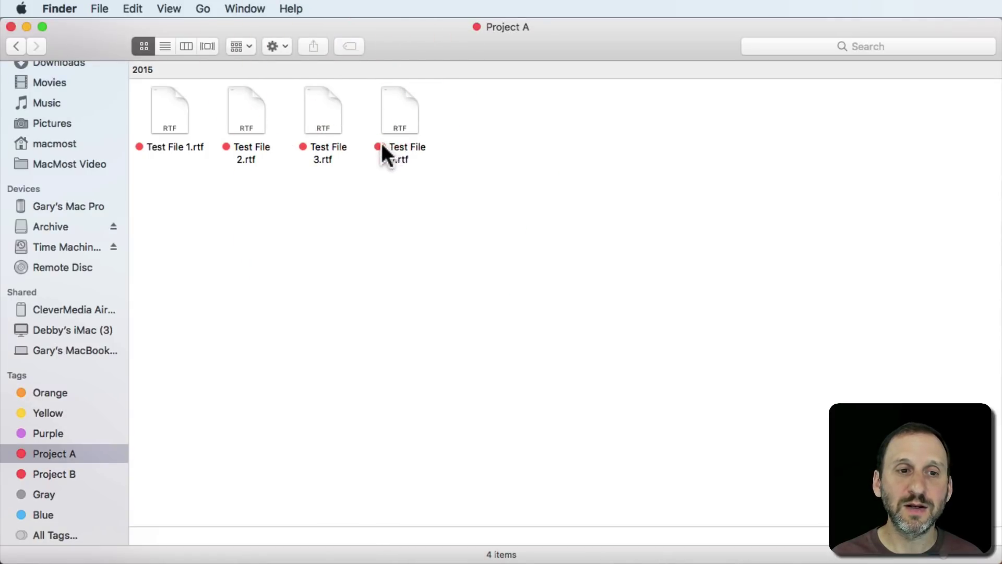
{"action": "left_click", "coordinate": [64, 473]}
{"action": "left_click", "coordinate": [59, 453]}
{"action": "left_click", "coordinate": [52, 466]}
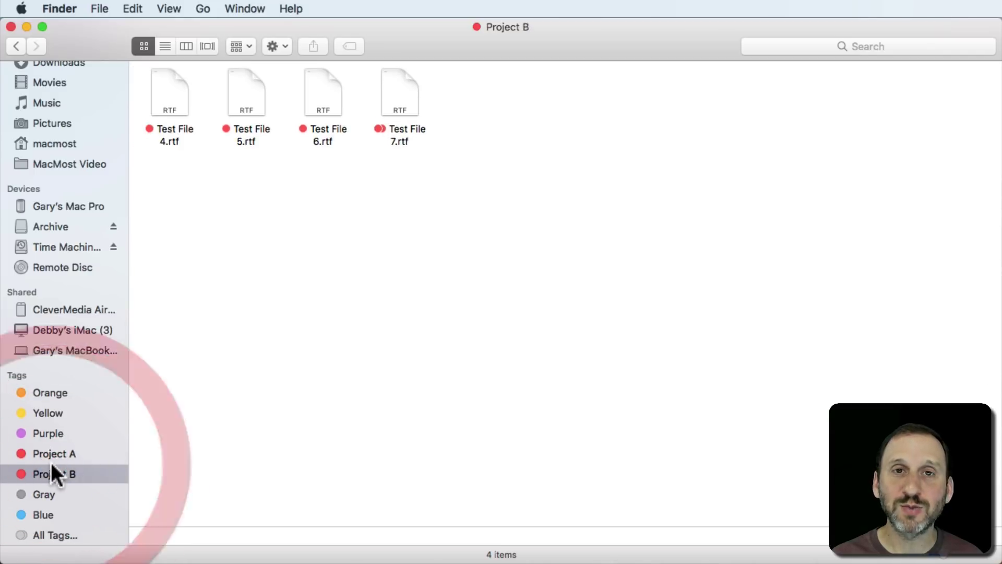
{"action": "left_click", "coordinate": [180, 124]}
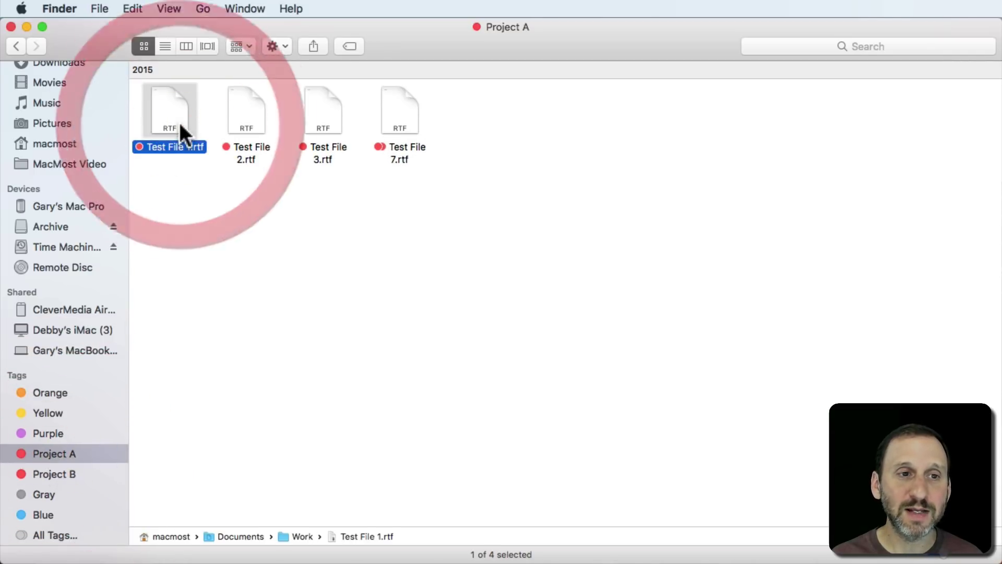
{"action": "left_click", "coordinate": [348, 46]}
{"action": "left_click", "coordinate": [548, 127]}
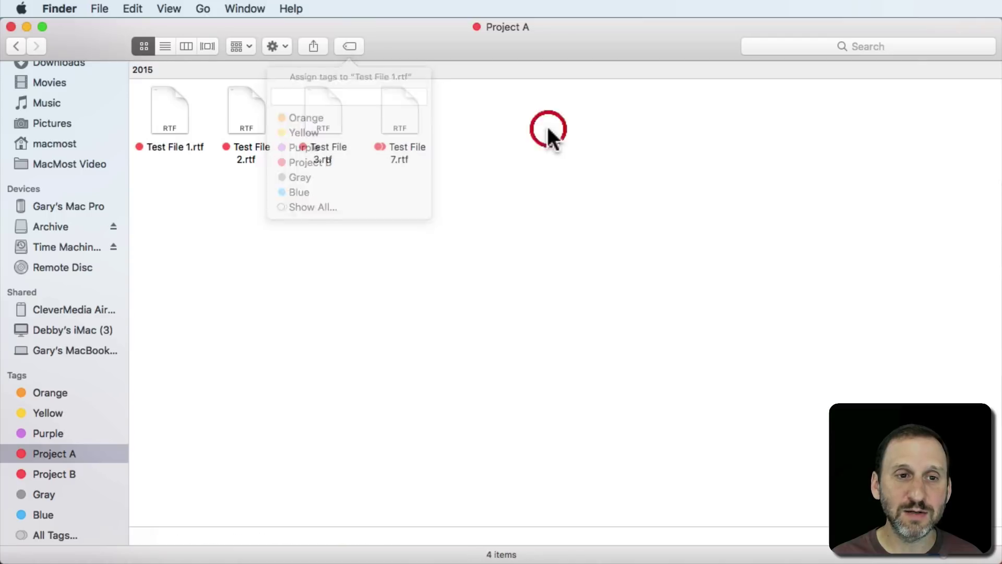
{"action": "left_click", "coordinate": [396, 111]}
{"action": "left_click", "coordinate": [350, 47]}
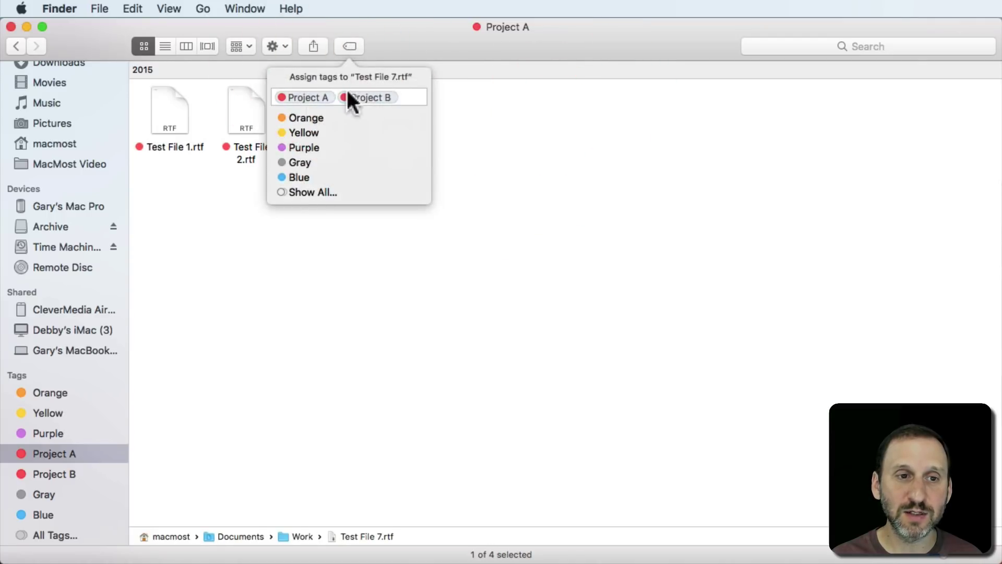
{"action": "left_click", "coordinate": [555, 141]}
{"action": "left_click", "coordinate": [173, 110]}
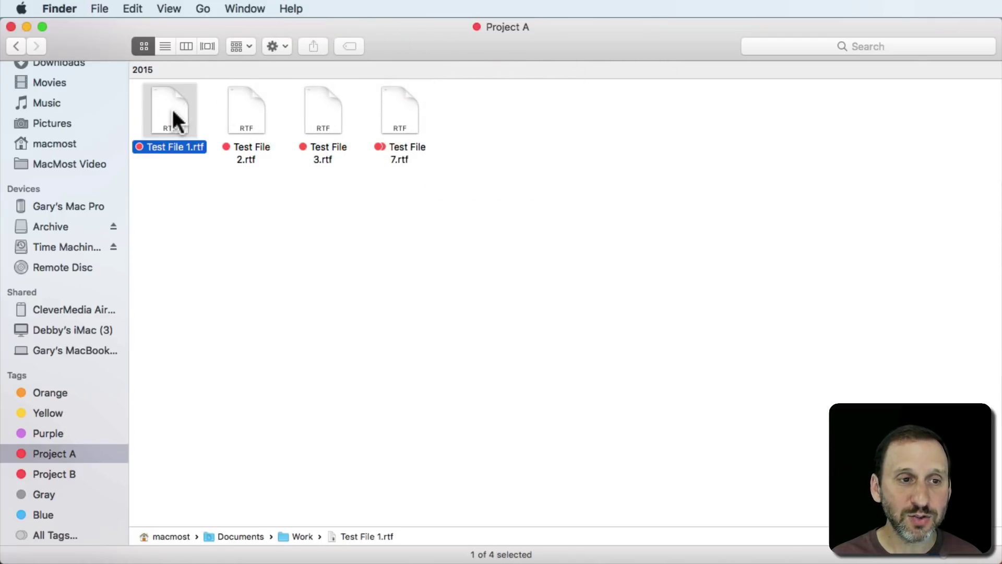
{"action": "key", "text": "super+i"}
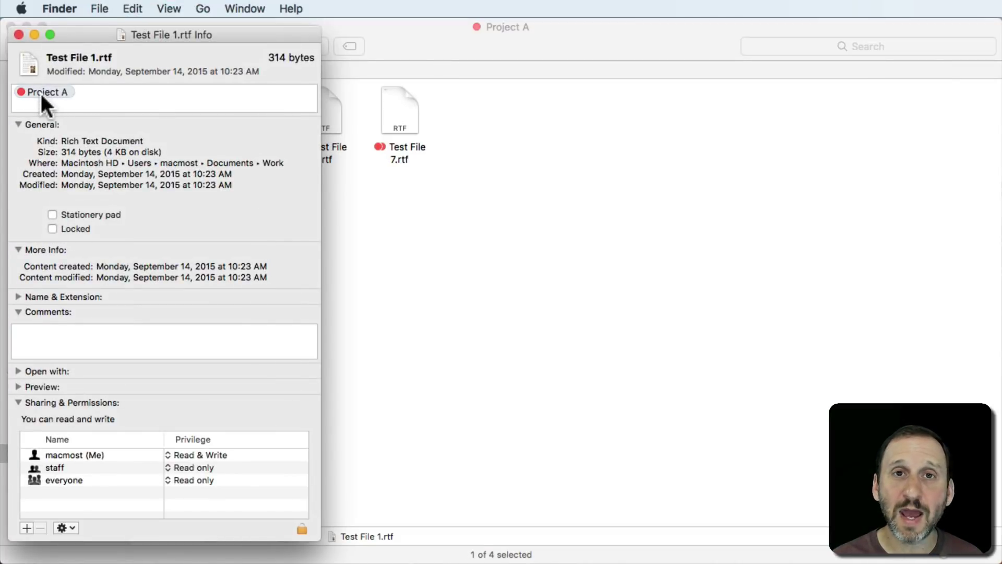
{"action": "left_click", "coordinate": [18, 35]}
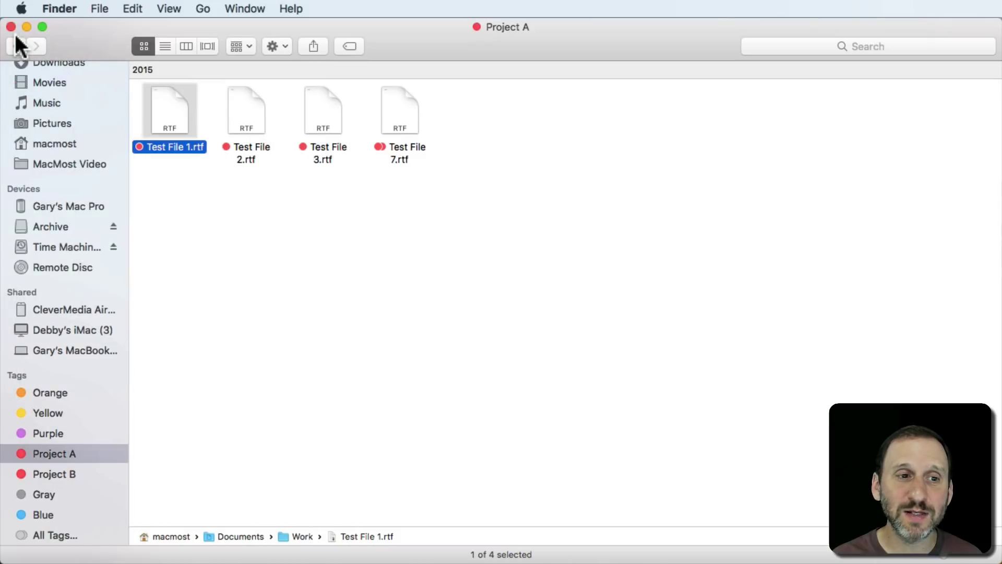
Step: Check the Tags shortcut options on Test Files 1 and 7, then return to the Work folder
{"action": "right_click", "coordinate": [177, 121]}
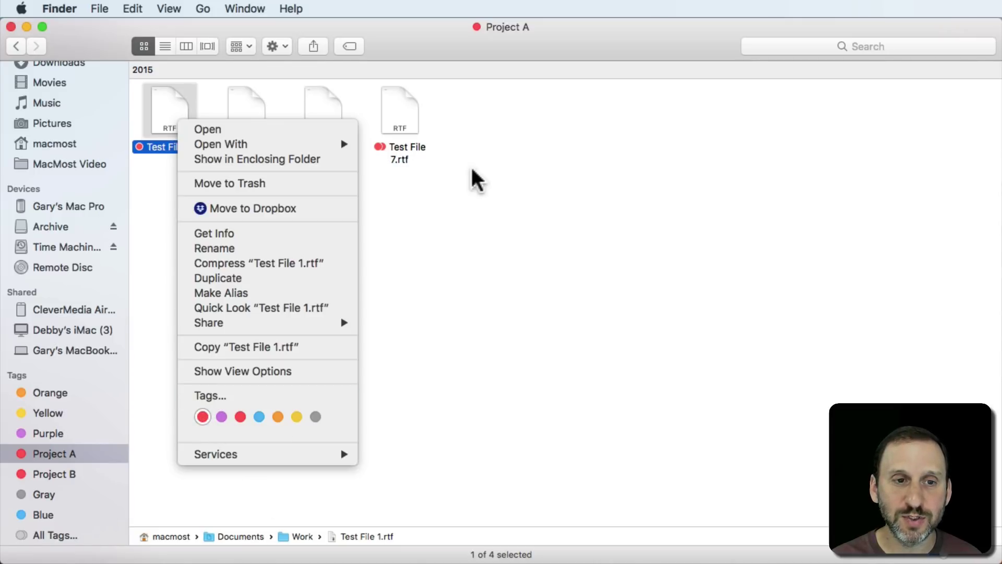
{"action": "left_click", "coordinate": [399, 110]}
{"action": "left_click", "coordinate": [406, 112]}
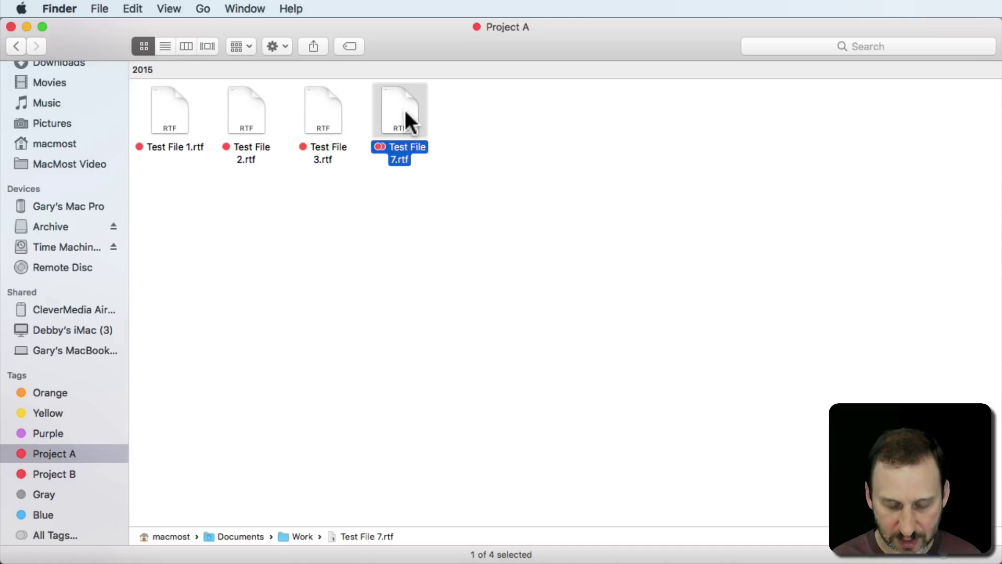
{"action": "right_click", "coordinate": [406, 112]}
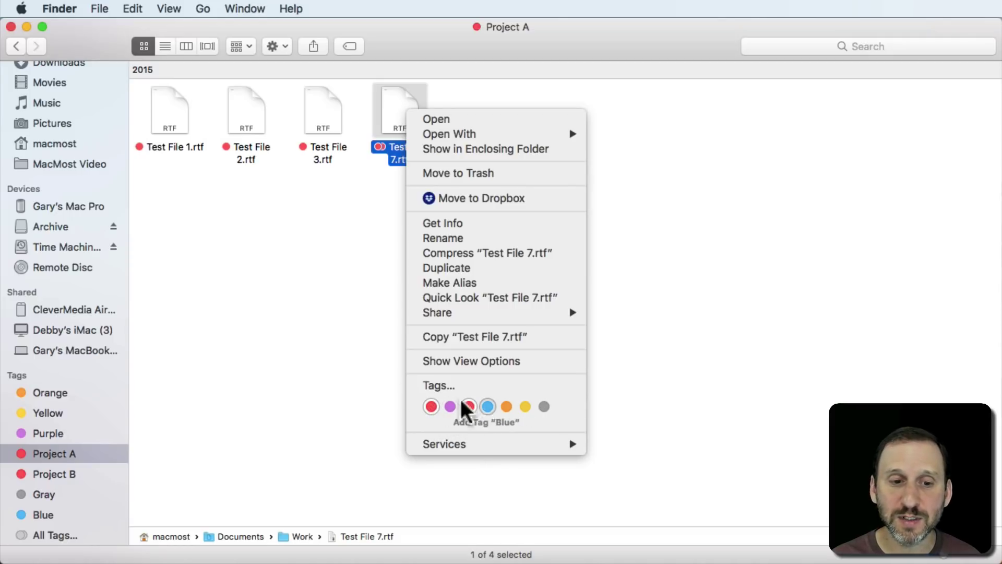
{"action": "left_click", "coordinate": [335, 315]}
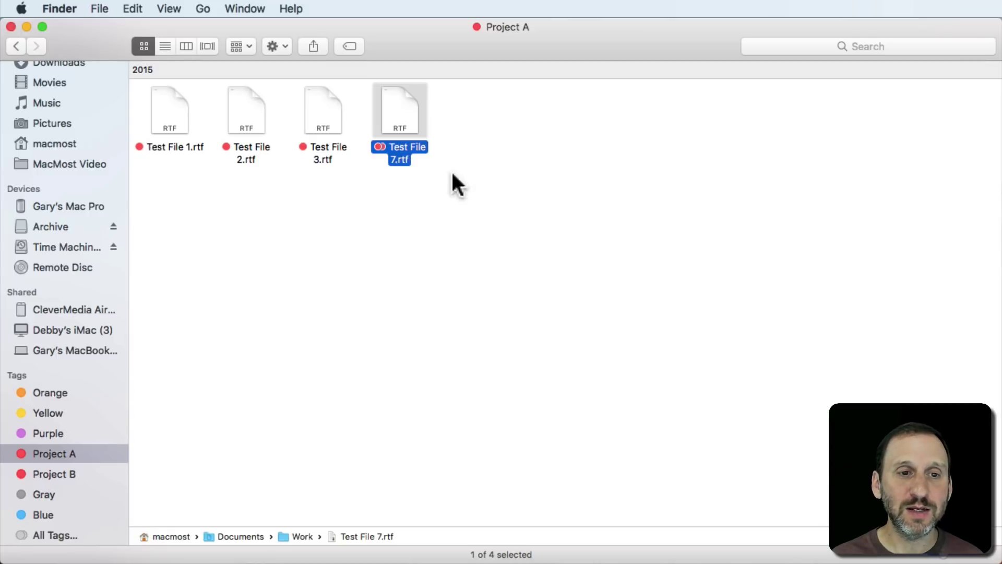
{"action": "key", "text": "super+r"}
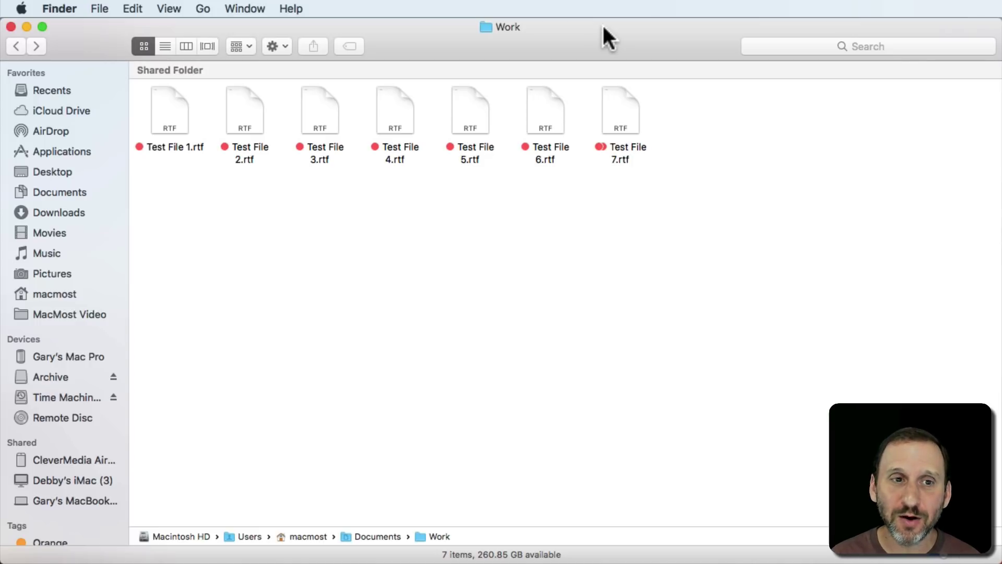
Step: Start a search, clear the Project A tag query, and add a search rule
{"action": "left_click", "coordinate": [879, 46]}
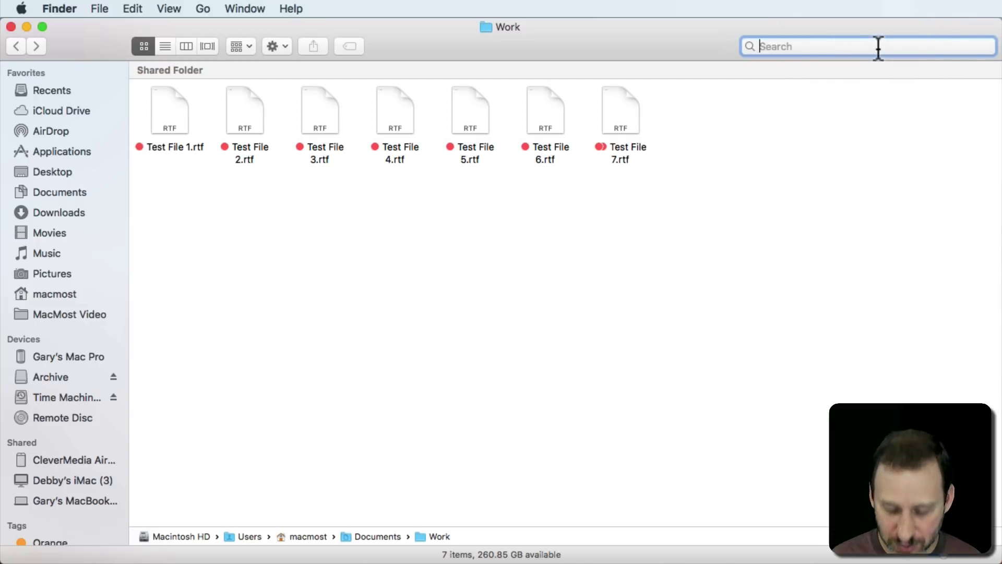
{"action": "type", "text": "Project "}
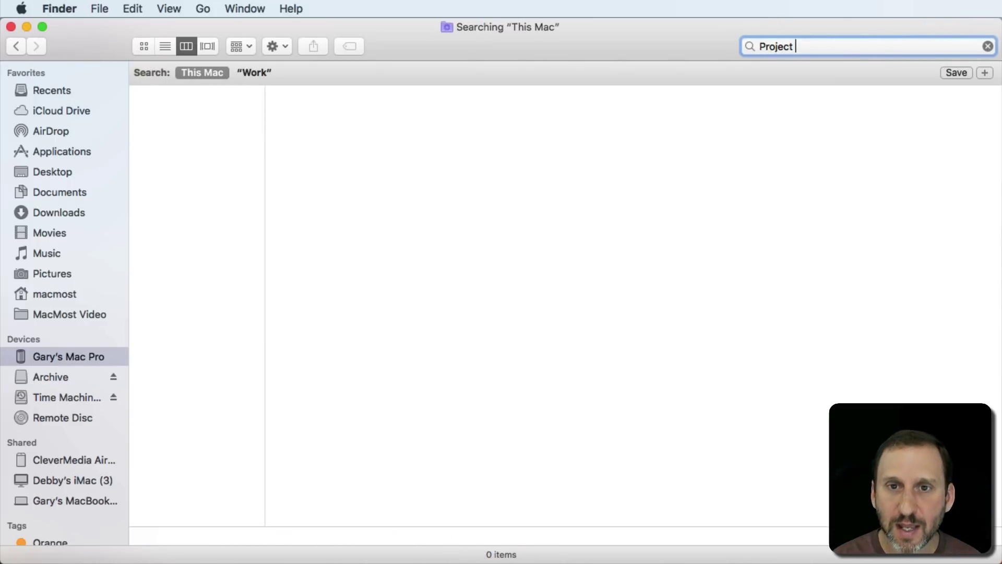
{"action": "type", "text": "A"}
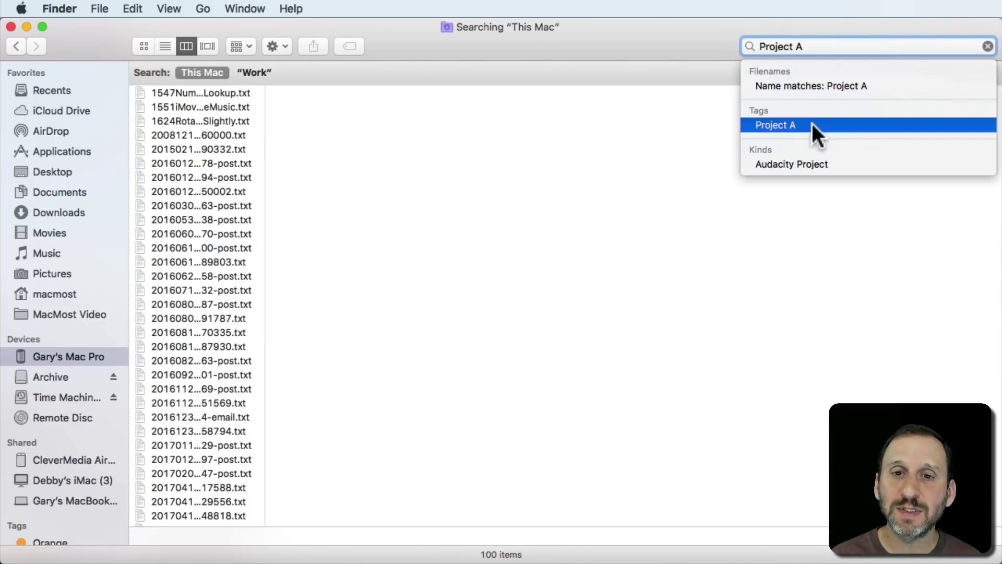
{"action": "left_click", "coordinate": [788, 127]}
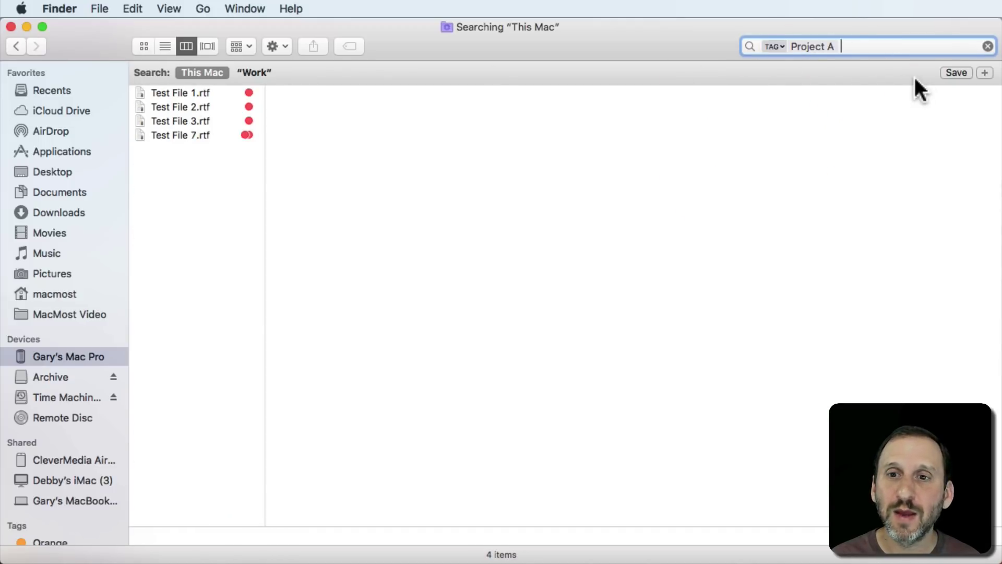
{"action": "triple_click", "coordinate": [948, 47]}
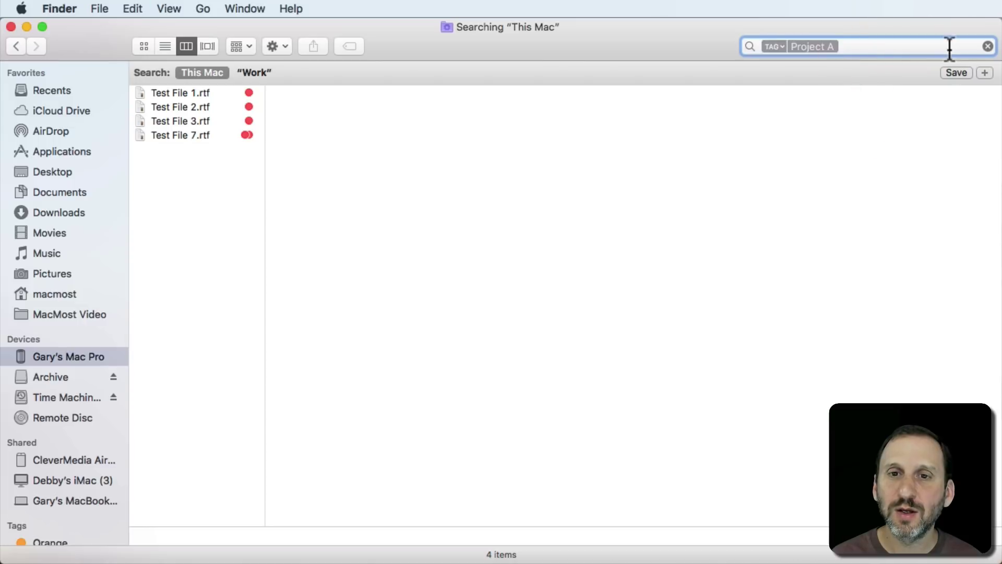
{"action": "key", "text": "BackSpace"}
{"action": "left_click", "coordinate": [984, 73]}
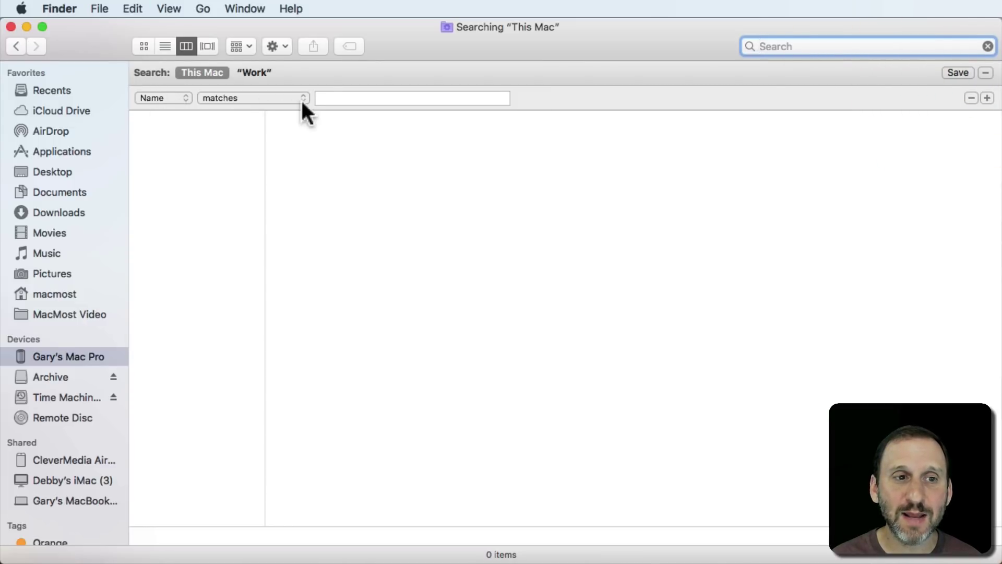
Step: Set the first rule to 'Tags is project a' via the Other… attribute list
{"action": "left_click", "coordinate": [156, 98]}
{"action": "left_click", "coordinate": [162, 206]}
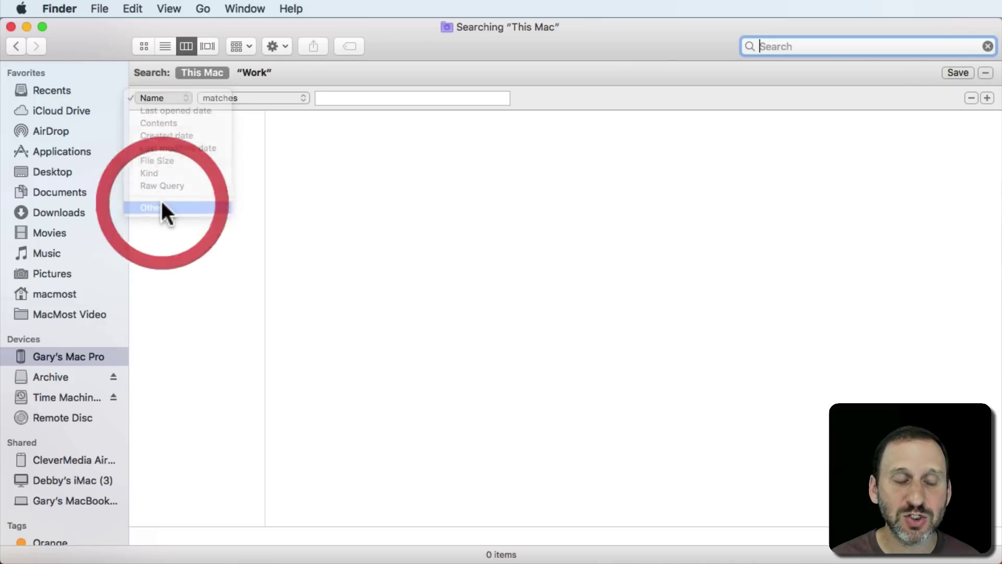
{"action": "type", "text": "tag"}
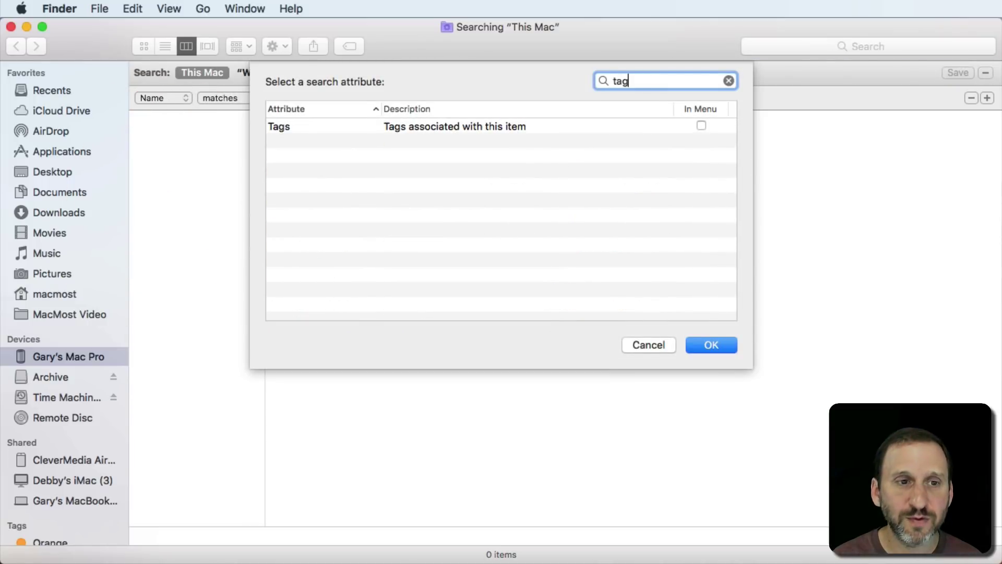
{"action": "left_click", "coordinate": [368, 131]}
{"action": "left_click", "coordinate": [707, 352]}
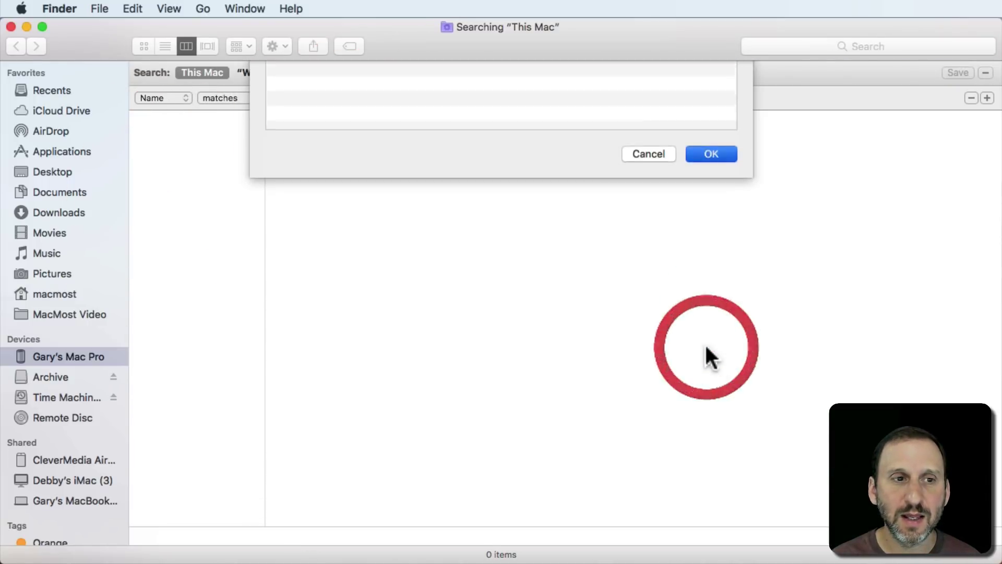
{"action": "left_click", "coordinate": [251, 97]}
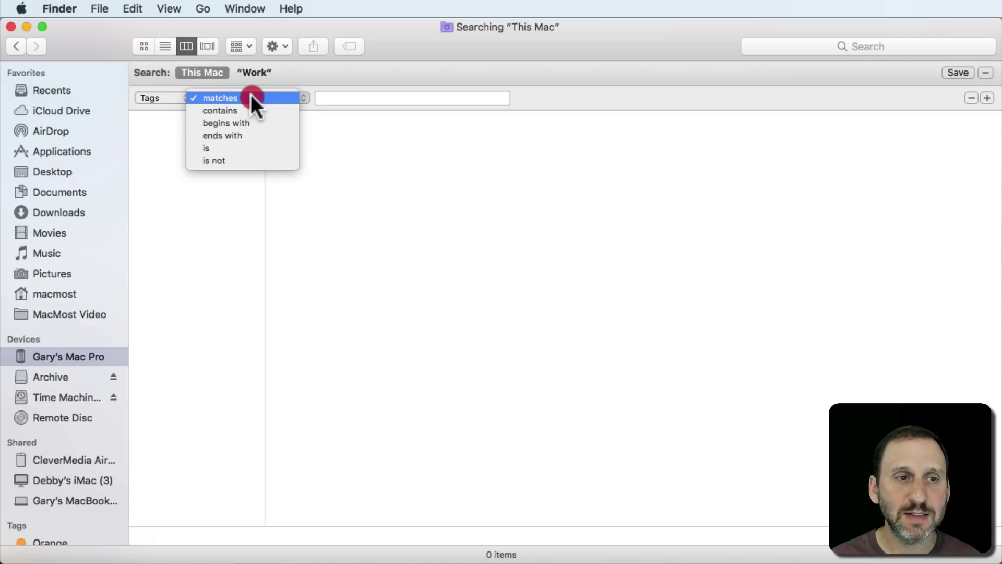
{"action": "left_click", "coordinate": [237, 146]}
{"action": "left_click", "coordinate": [347, 100]}
{"action": "type", "text": "proj"}
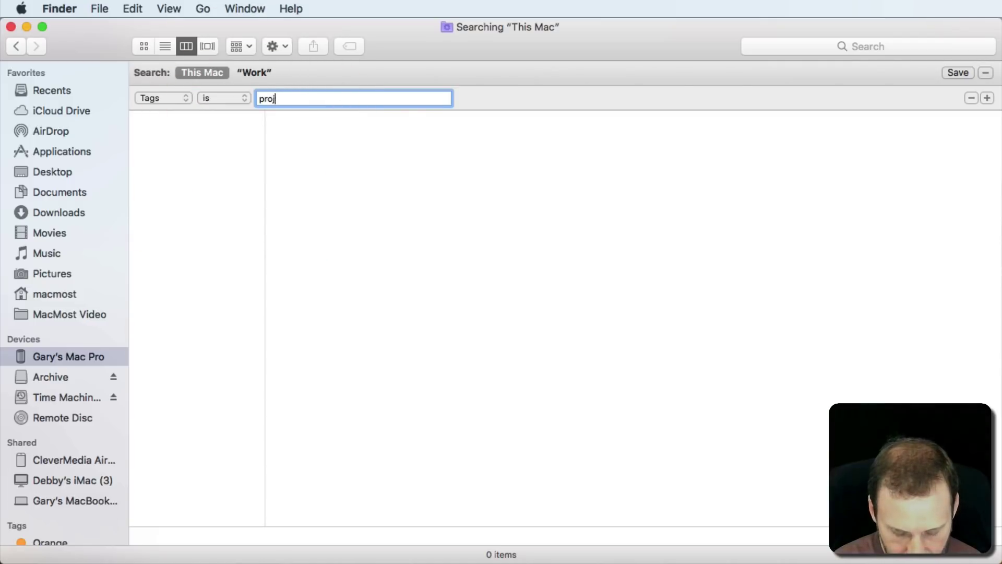
{"action": "type", "text": "ect a"}
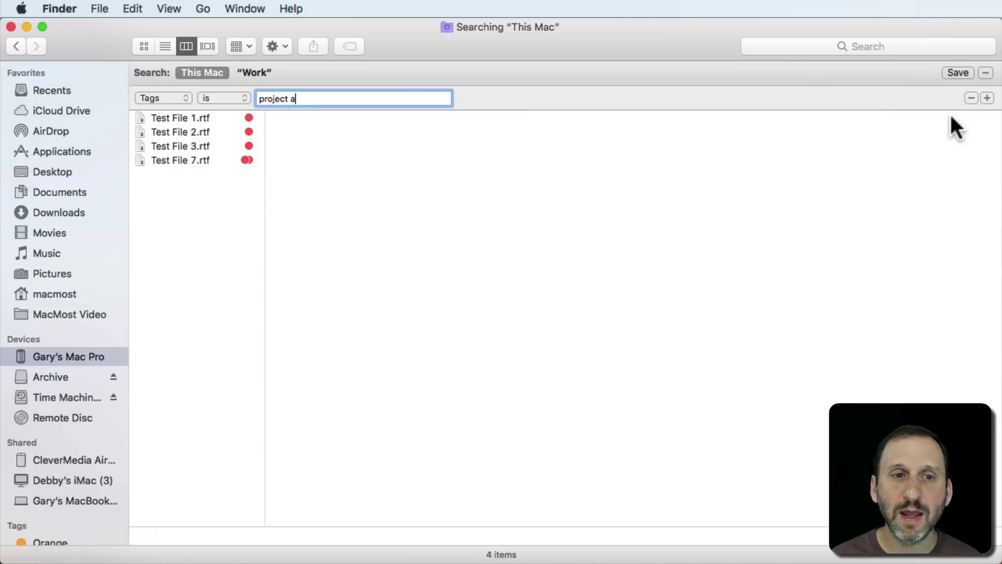
Step: Add a second rule 'Tags is project b'
{"action": "left_click", "coordinate": [986, 97]}
{"action": "left_click", "coordinate": [161, 121]}
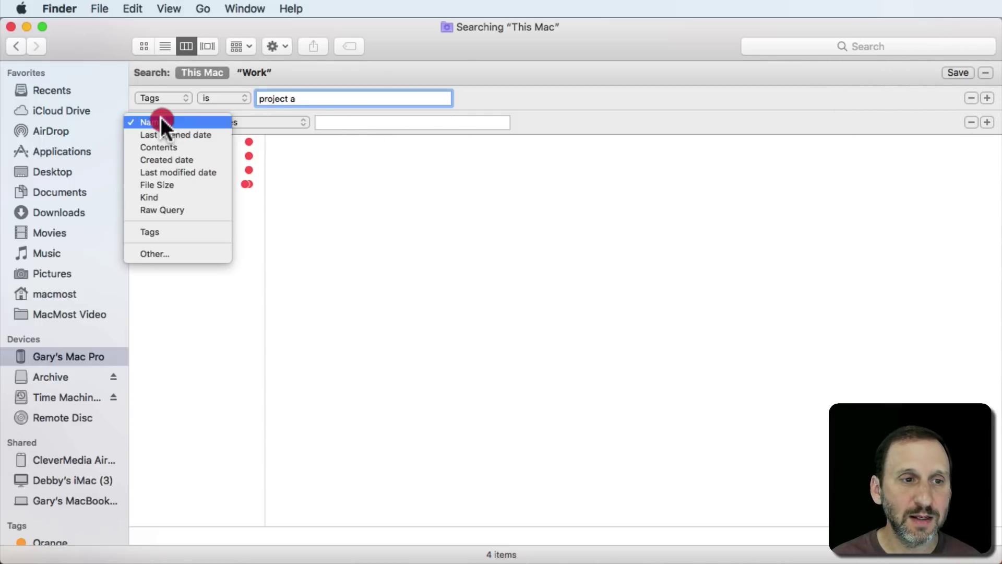
{"action": "left_click", "coordinate": [167, 228]}
{"action": "left_click", "coordinate": [249, 122]}
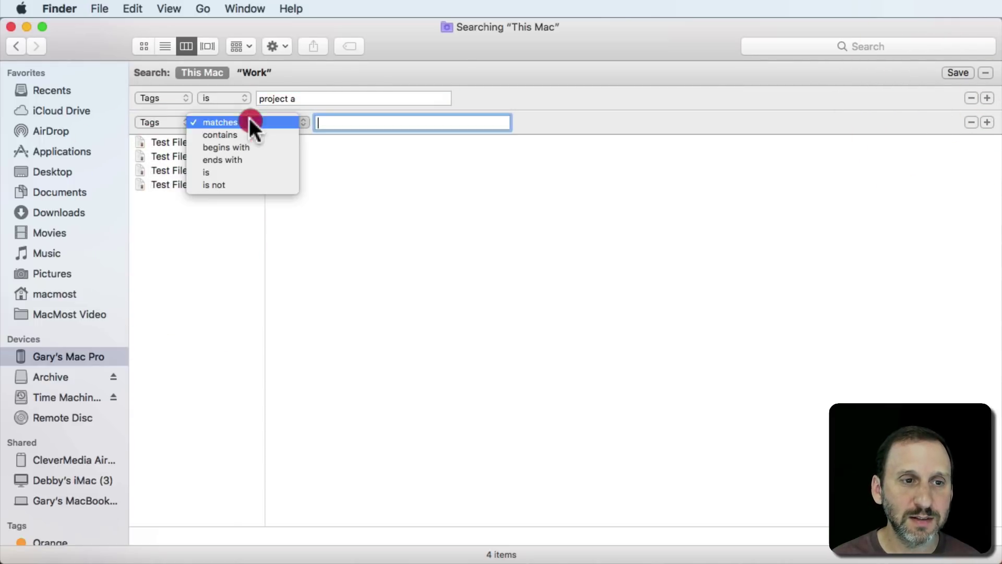
{"action": "left_click", "coordinate": [240, 170]}
{"action": "type", "text": "project"}
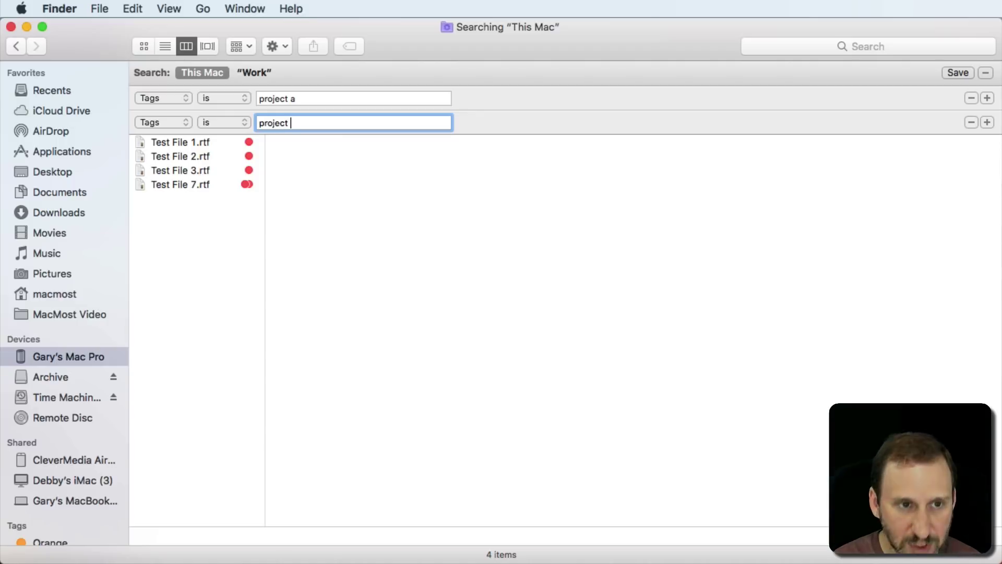
{"action": "type", "text": " b"}
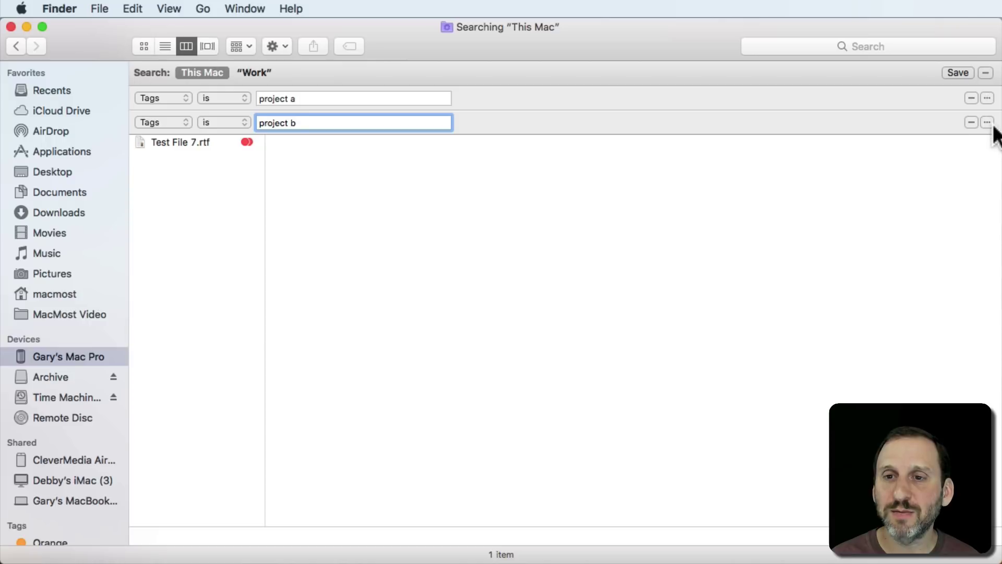
Step: Add an any-of group whose first rule is Tags is 'project a'
{"action": "left_click", "coordinate": [987, 123], "text": "alt"}
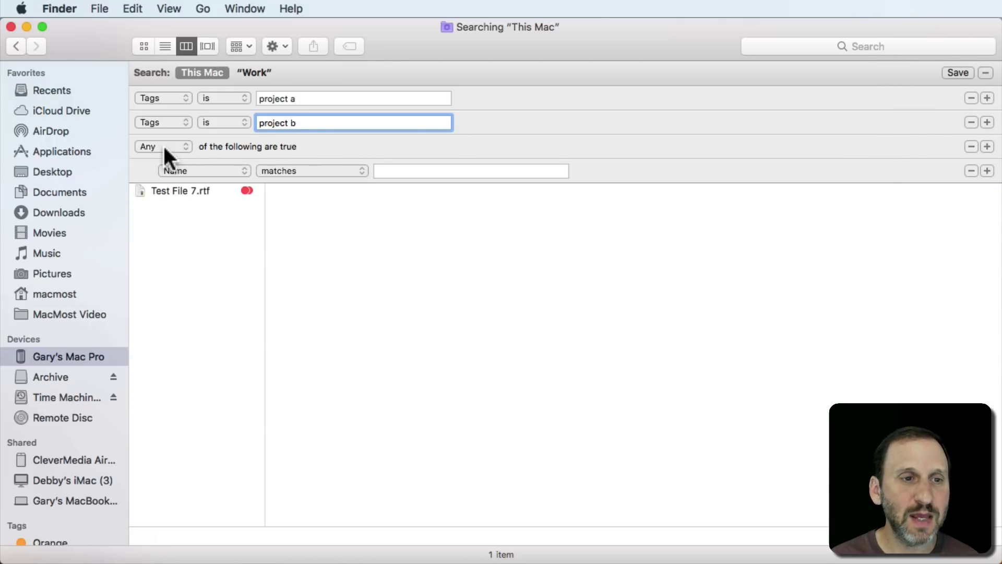
{"action": "left_click", "coordinate": [180, 171]}
{"action": "left_click", "coordinate": [178, 280]}
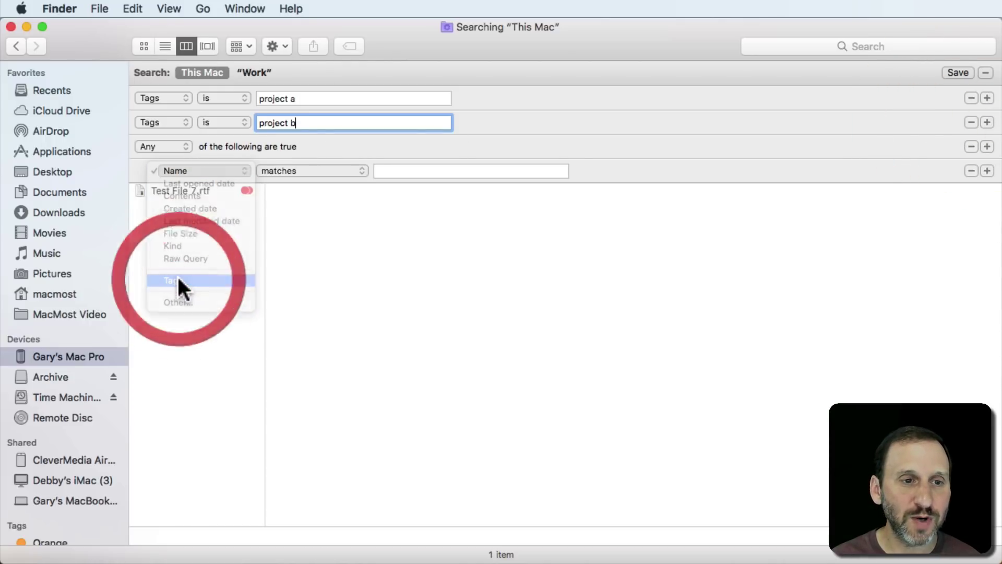
{"action": "left_click", "coordinate": [291, 172]}
{"action": "left_click", "coordinate": [295, 213]}
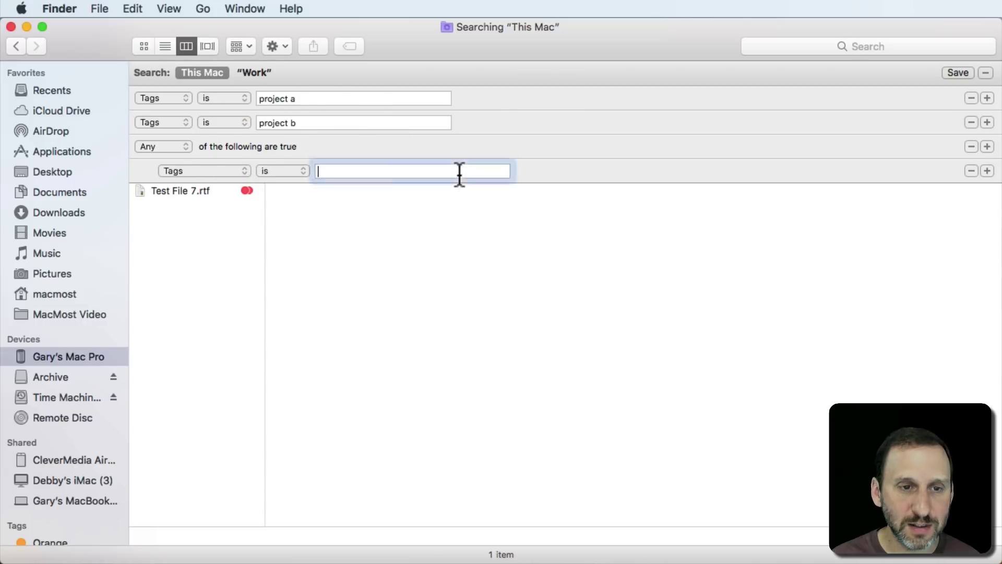
{"action": "type", "text": "prject"}
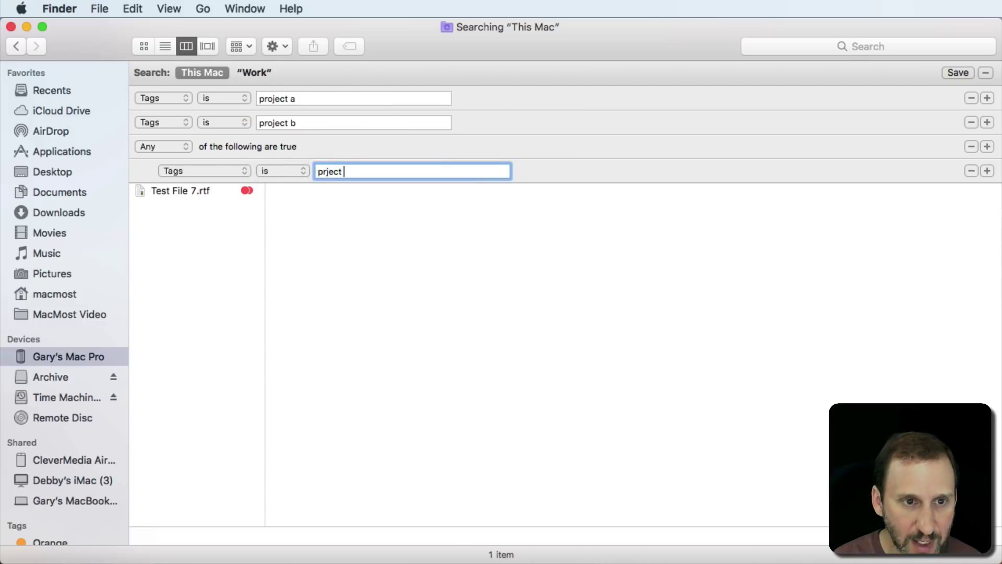
{"action": "key", "text": "BackSpace"}
{"action": "key", "text": "BackSpace"}
{"action": "key", "text": "BackSpace"}
{"action": "type", "text": "oject a"}
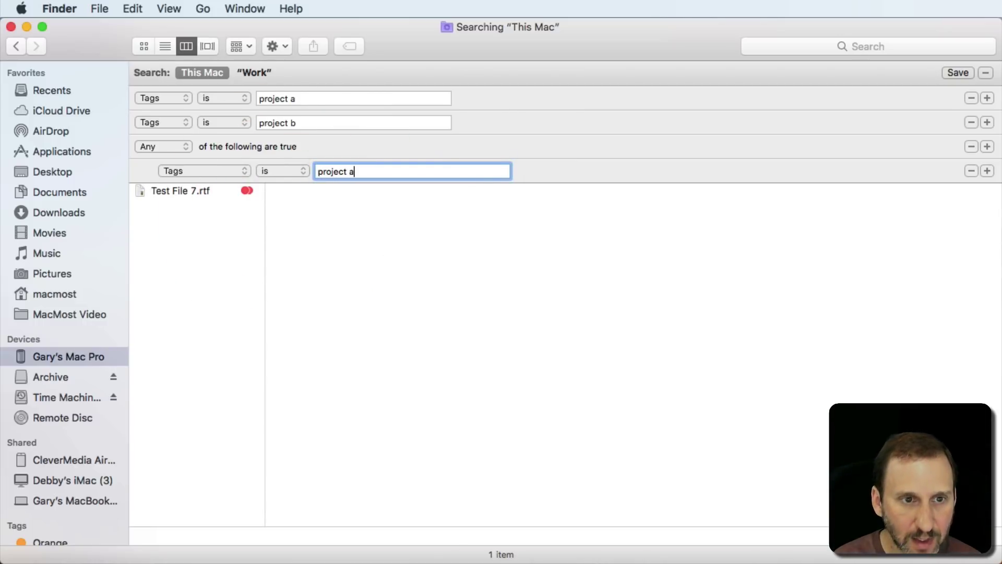
Step: Add a second rule Tags is 'project b' and remove the old top-level project a row
{"action": "left_click", "coordinate": [987, 171]}
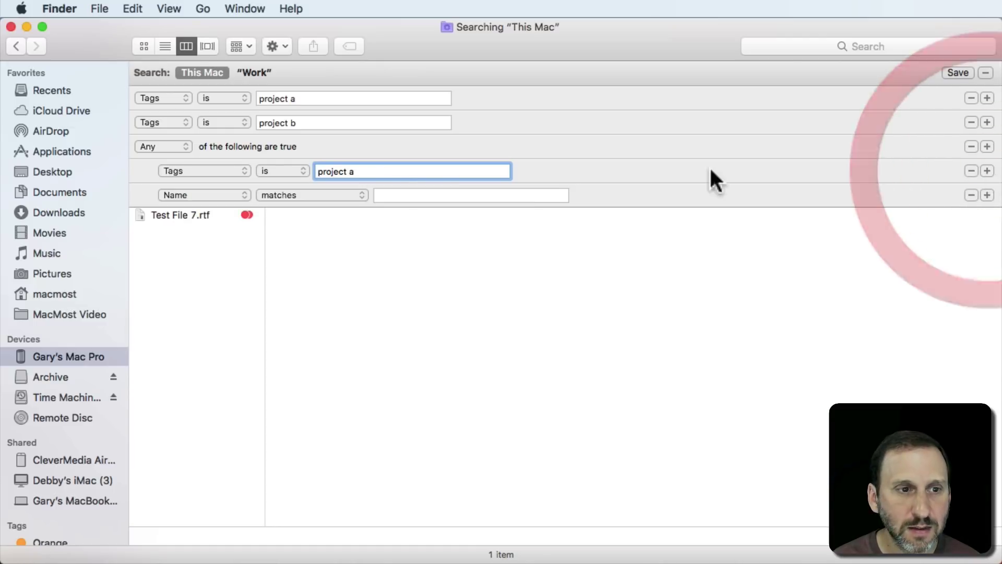
{"action": "left_click", "coordinate": [185, 195]}
{"action": "left_click", "coordinate": [197, 304]}
{"action": "left_click", "coordinate": [286, 195]}
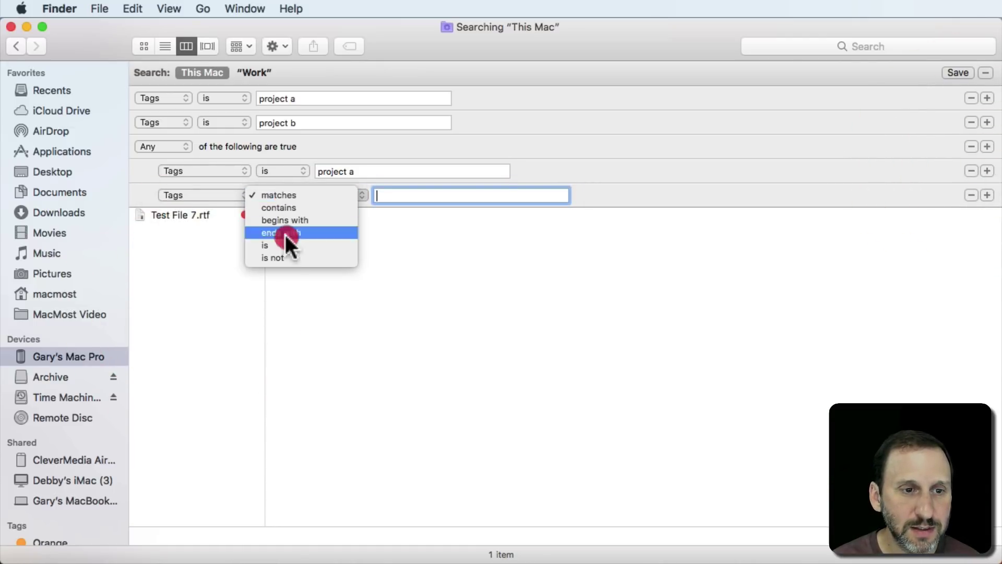
{"action": "left_click", "coordinate": [286, 243]}
{"action": "left_click", "coordinate": [405, 195]}
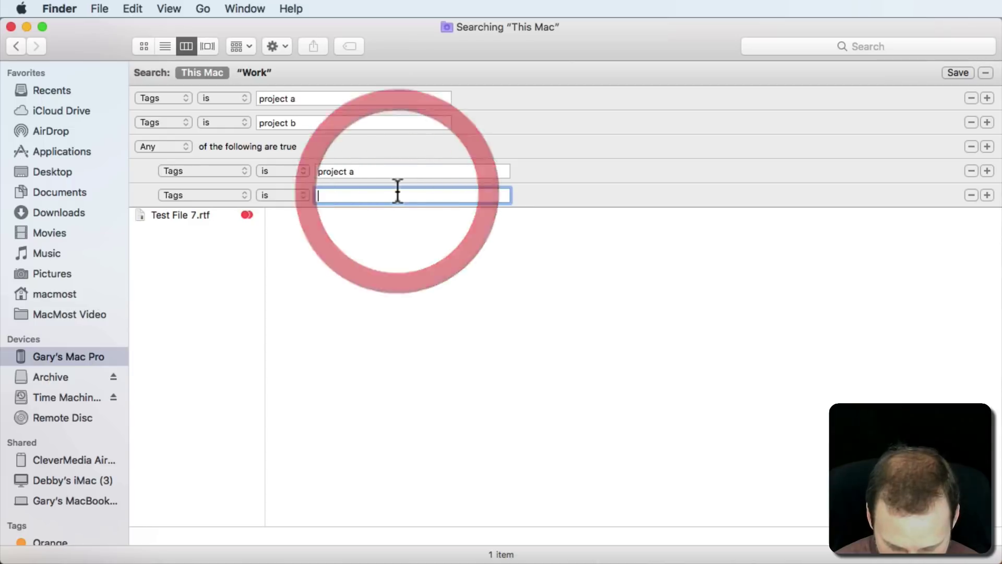
{"action": "type", "text": "pro"}
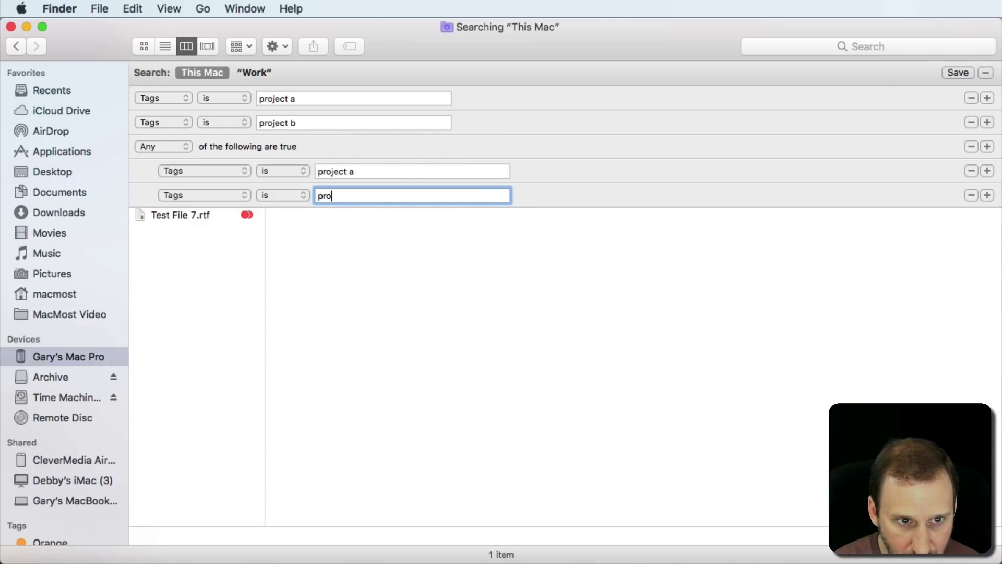
{"action": "type", "text": "ject a"}
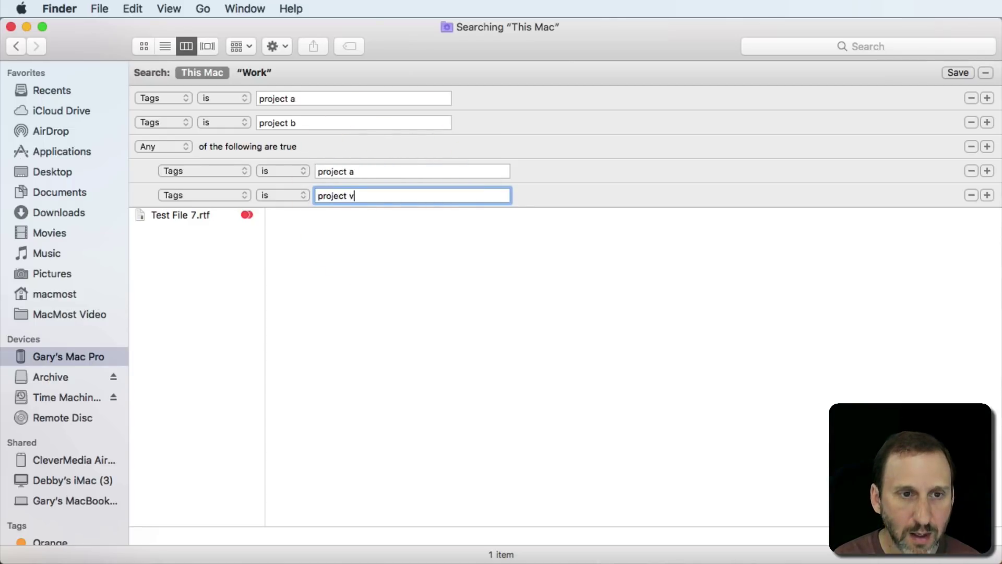
{"action": "key", "text": "BackSpace"}
{"action": "type", "text": "b"}
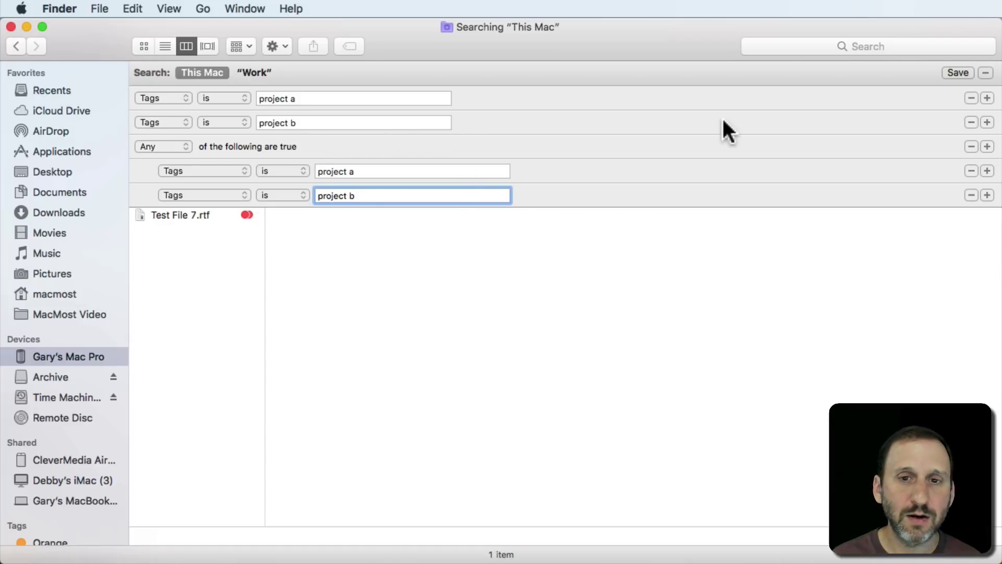
{"action": "left_click", "coordinate": [970, 99]}
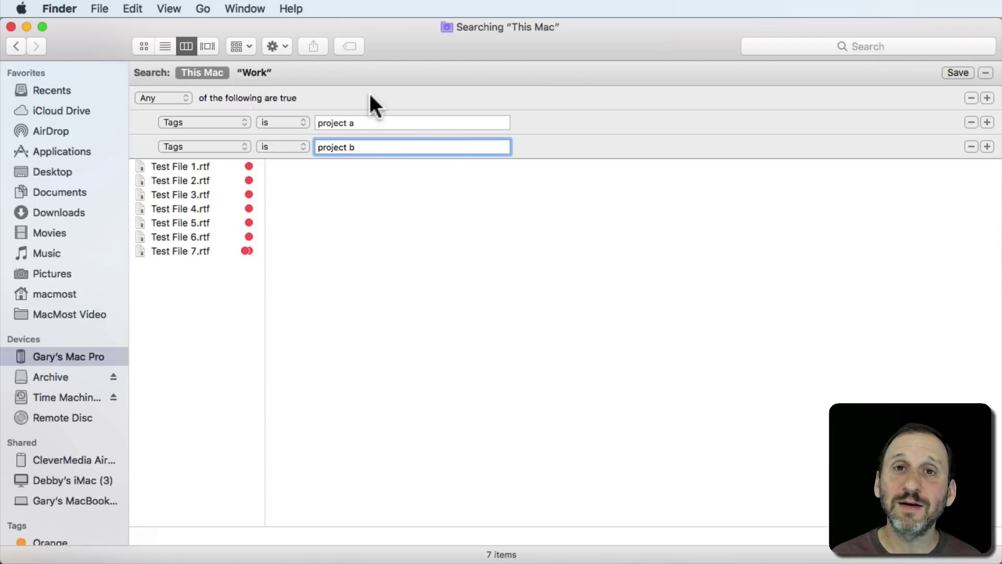
Step: Start saving the current search as a smart folder
{"action": "left_click", "coordinate": [956, 73]}
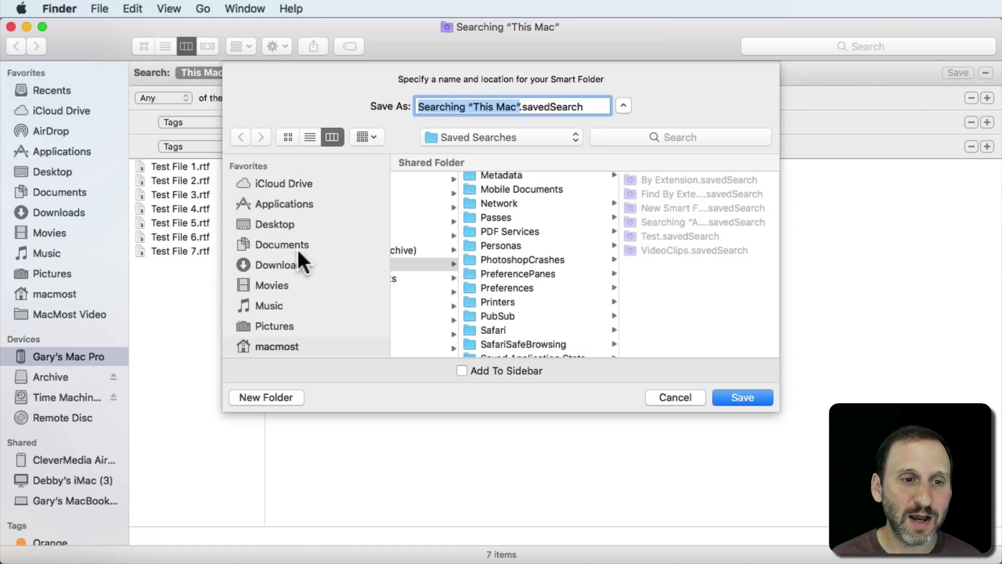
Step: Save the smart folder as 'Projects A and B' in Documents > Work
{"action": "left_click", "coordinate": [280, 244]}
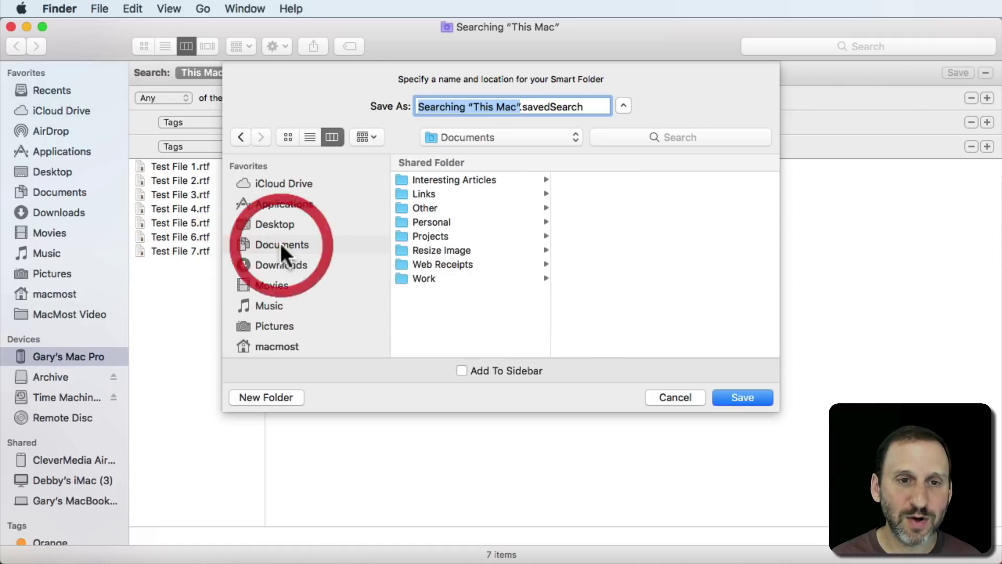
{"action": "left_click", "coordinate": [441, 277]}
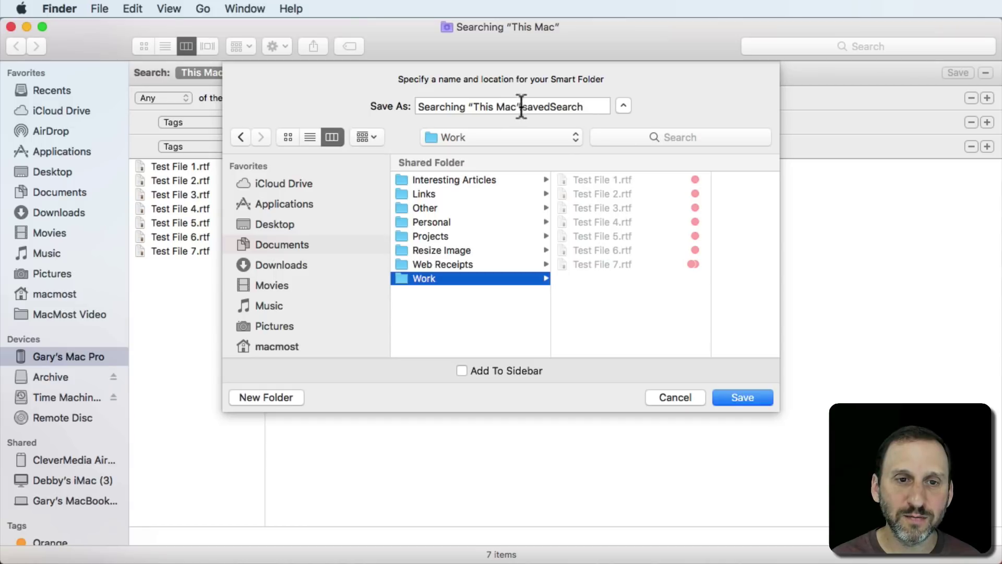
{"action": "left_click_drag", "start_coordinate": [522, 109], "coordinate": [368, 105]}
{"action": "key", "text": "BackSpace"}
{"action": "type", "text": "Proje"}
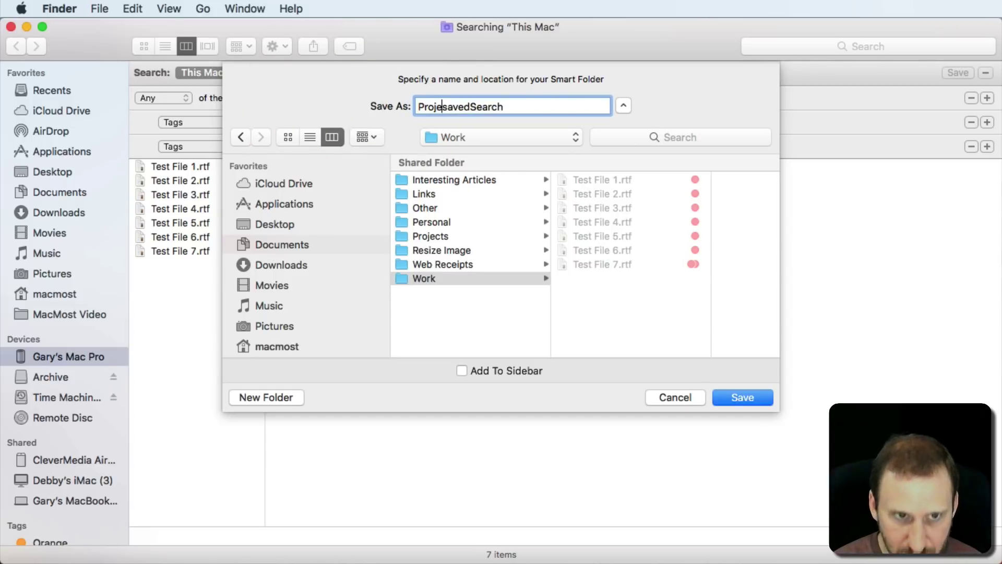
{"action": "type", "text": "cts A anf"}
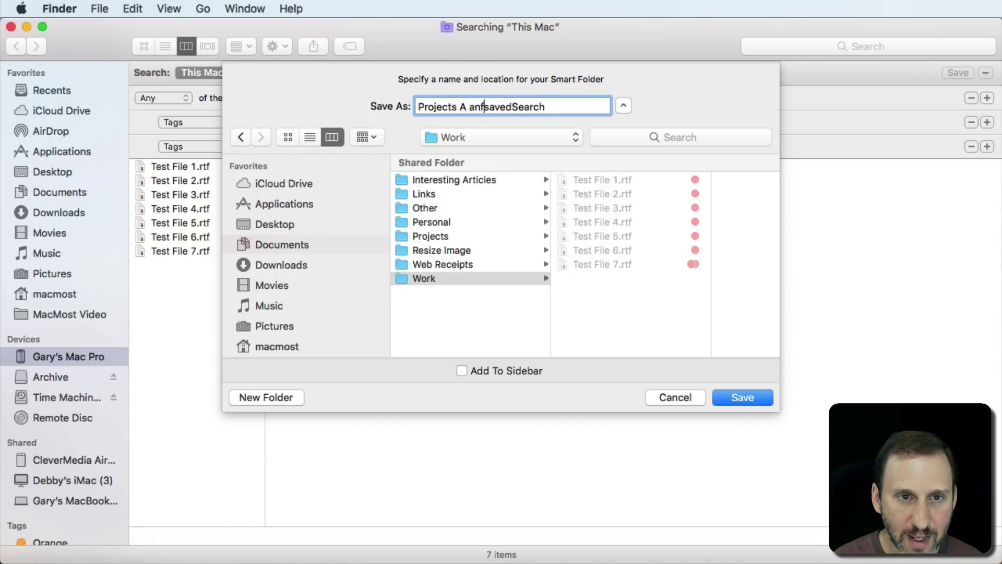
{"action": "key", "text": "BackSpace"}
{"action": "key", "text": "BackSpace"}
{"action": "type", "text": "nd"}
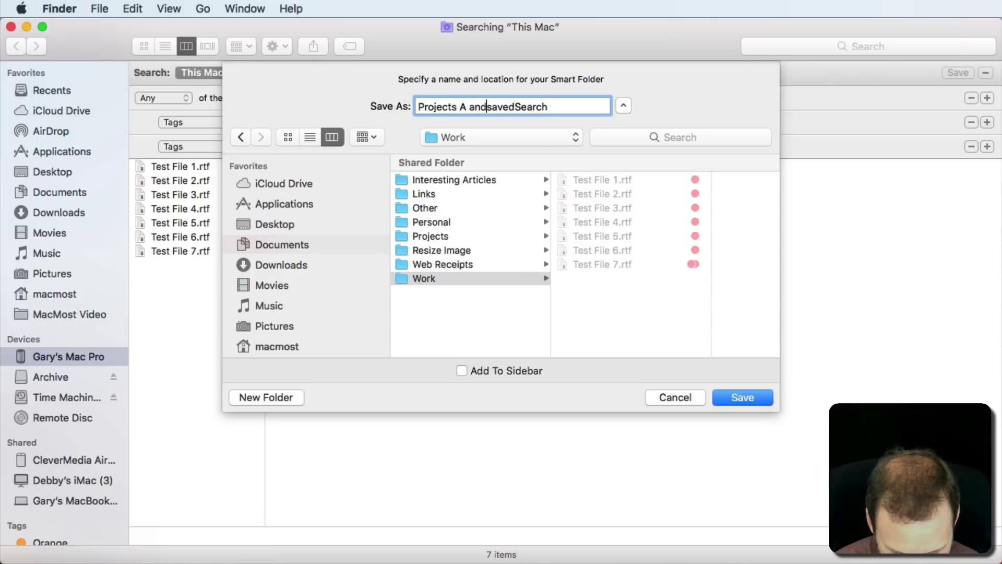
{"action": "type", "text": " B."}
{"action": "key", "text": "Return"}
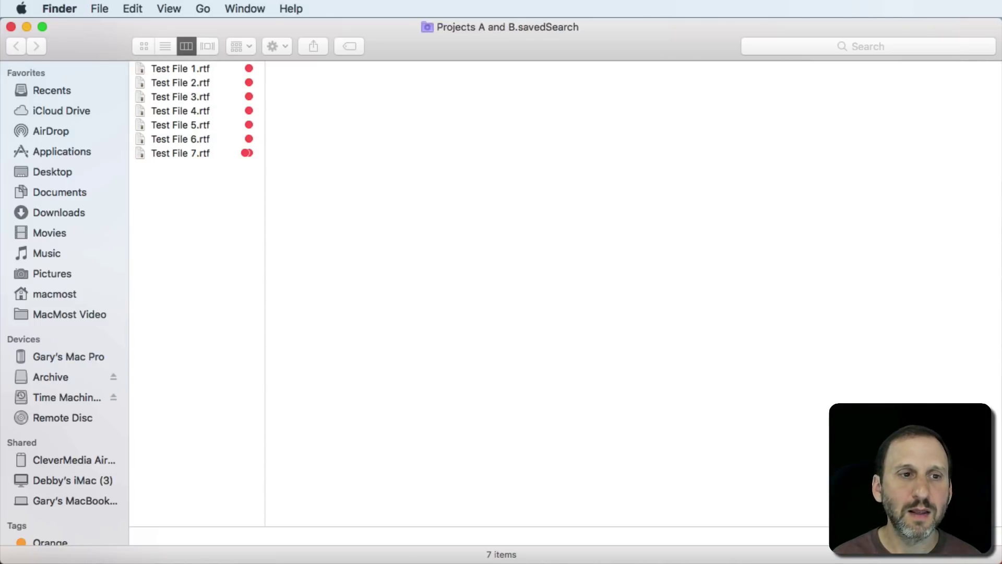
Step: Return to the Work folder, reopen the Projects A and B smart folder to check its files, and go back
{"action": "left_click", "coordinate": [17, 47]}
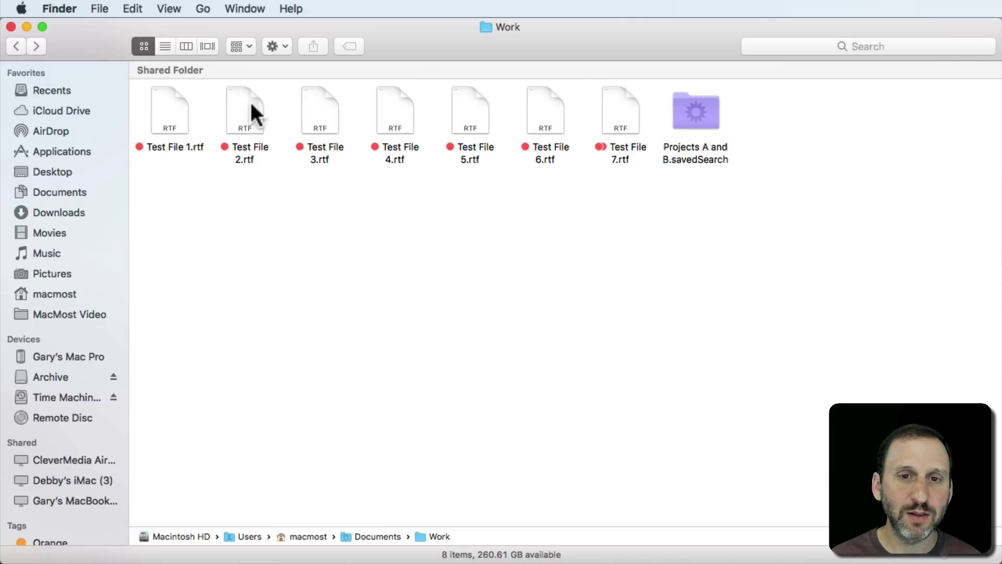
{"action": "left_click", "coordinate": [420, 168]}
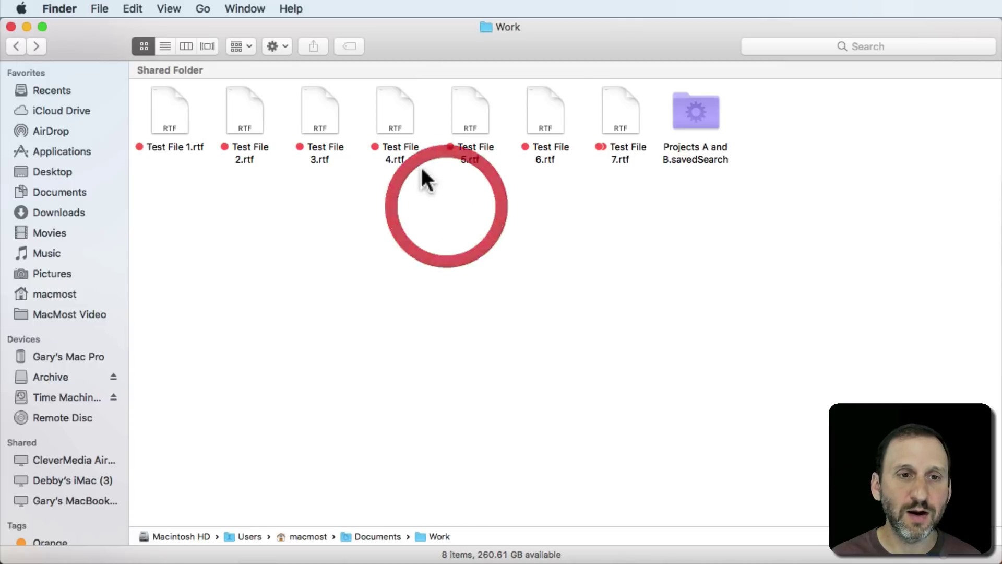
{"action": "double_click", "coordinate": [695, 111]}
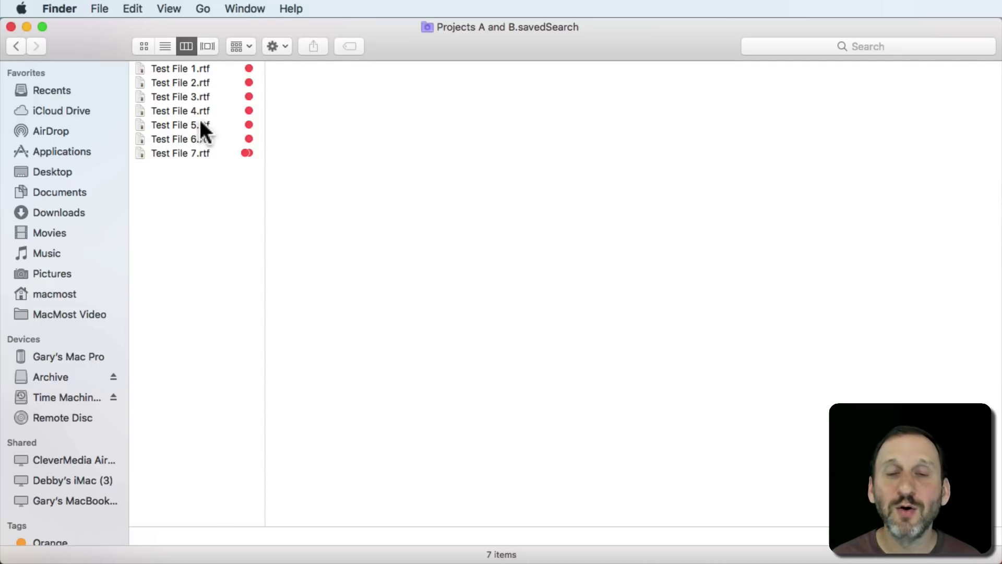
{"action": "left_click", "coordinate": [16, 46]}
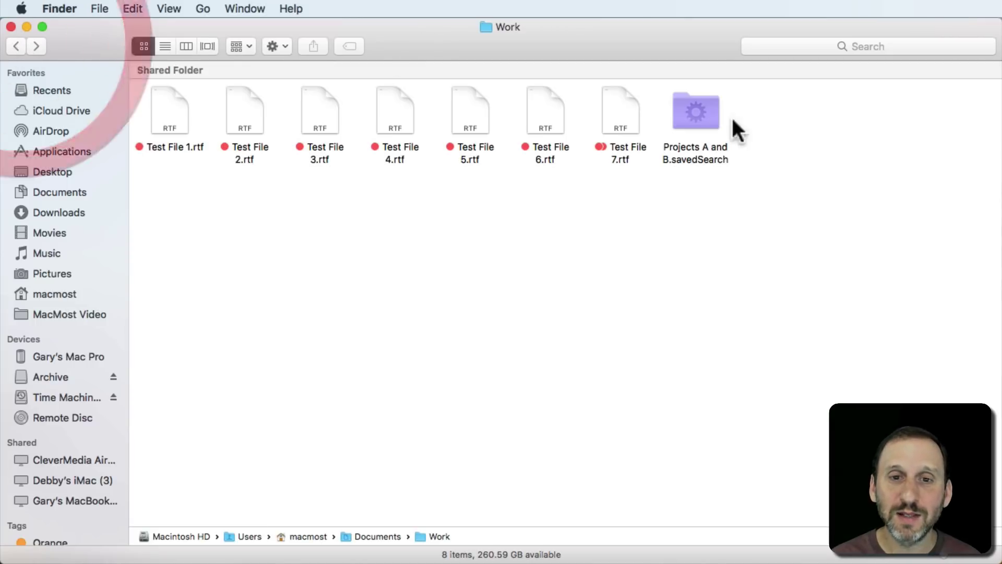